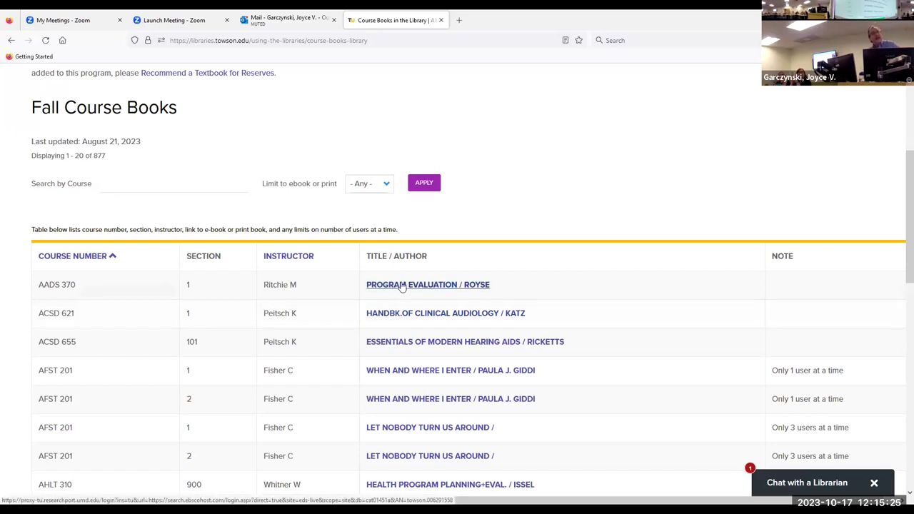
# - Open the Program Evaluation title from the Fall Course Books list and check its catalog record for library locations and availability
pyautogui.click(434, 286)
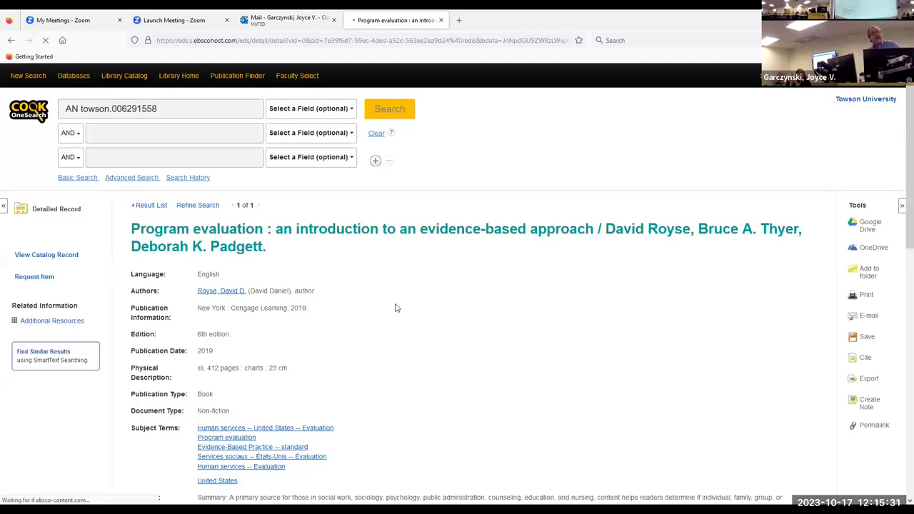
pyautogui.scroll(-2, 397, 303)
pyautogui.scroll(-7, 397, 302)
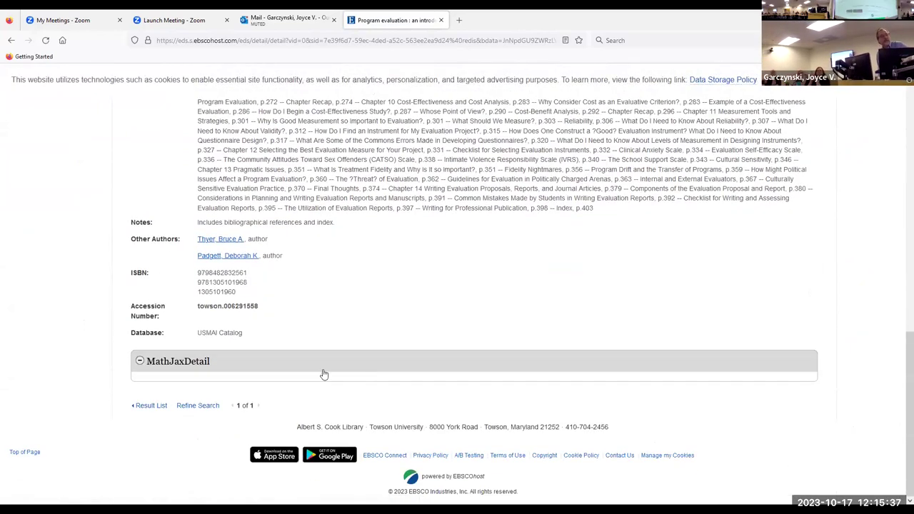
pyautogui.scroll(2, 294, 296)
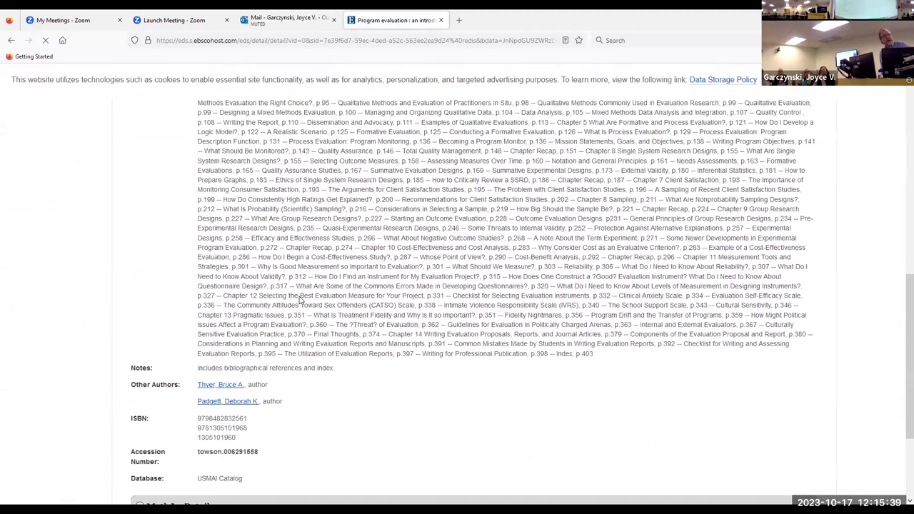
pyautogui.scroll(-3, 302, 300)
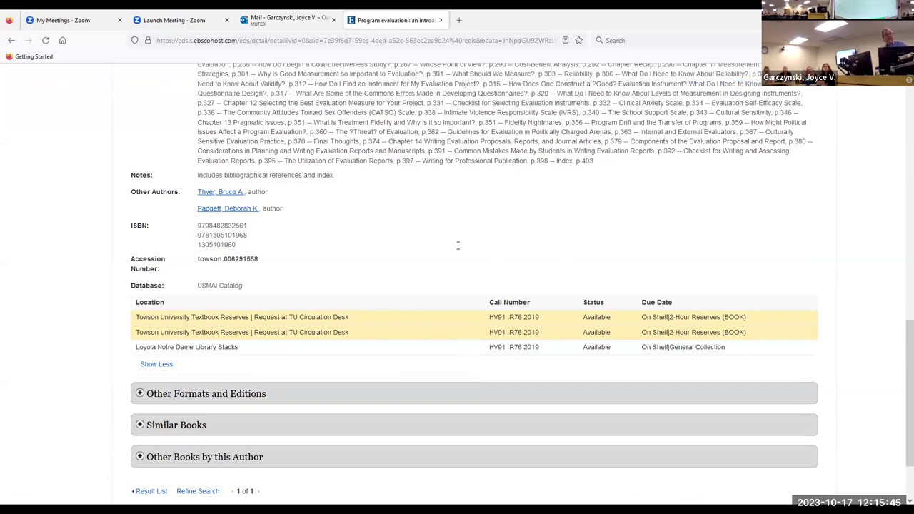
pyautogui.scroll(15, 457, 244)
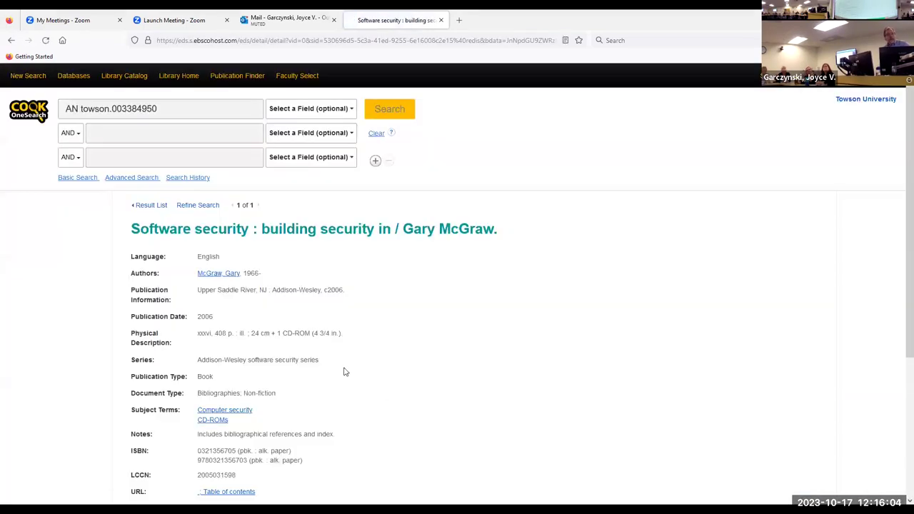
# - Examine the catalog record of "Software security: building security in" for its location, call number and status
pyautogui.scroll(-2, 290, 312)
pyautogui.scroll(-3, 289, 312)
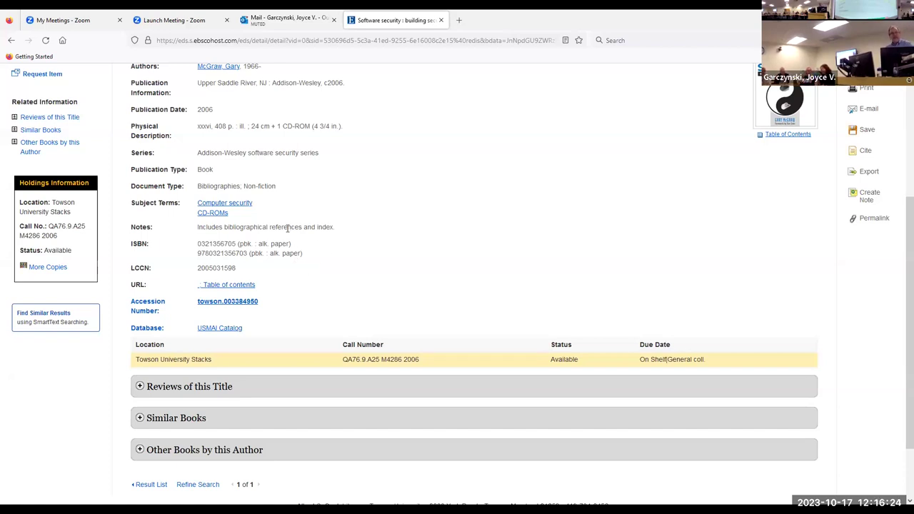
pyautogui.scroll(3, 304, 233)
pyautogui.scroll(3, 282, 139)
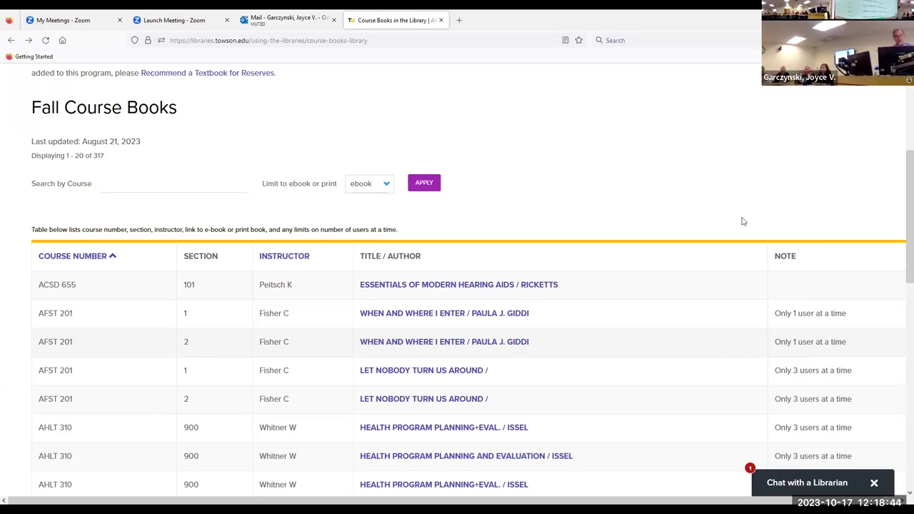
# - Search the web for "towson ustore" in a new tab and open the Towson University Store site
pyautogui.click(458, 21)
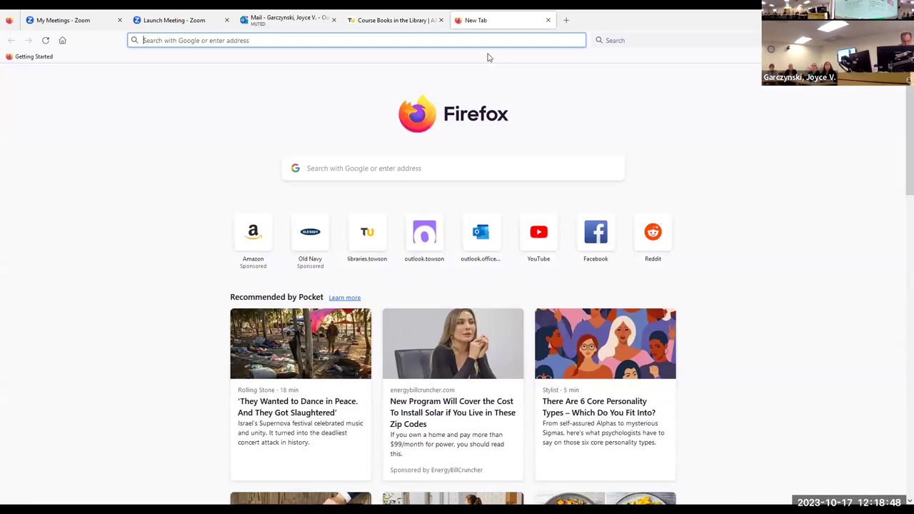
pyautogui.write('towson ustore')
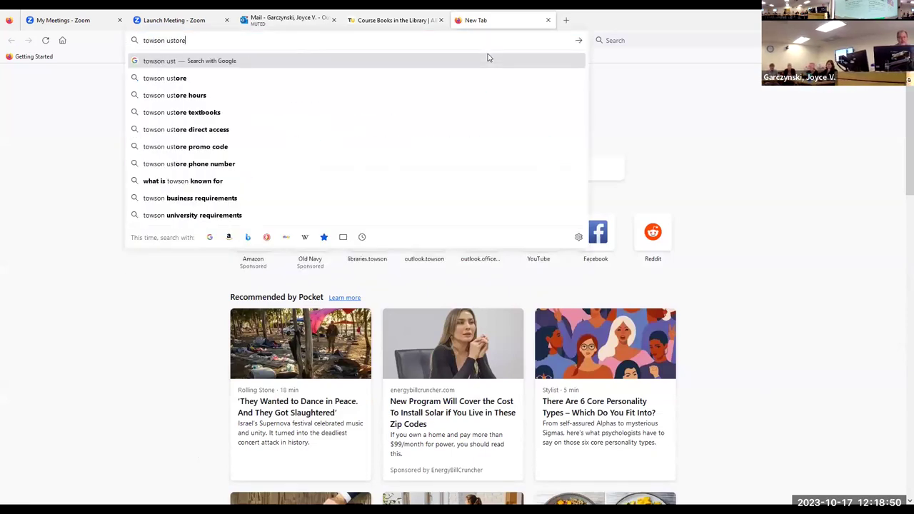
pyautogui.press('Return')
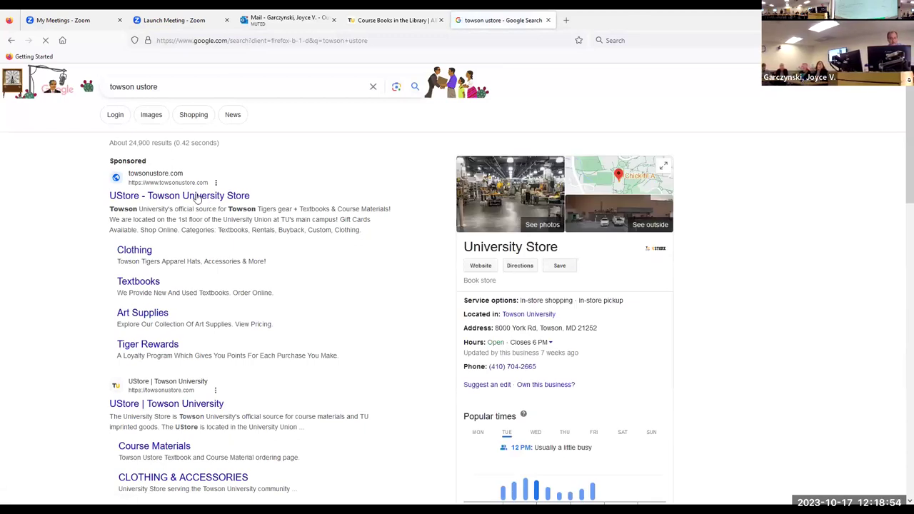
pyautogui.click(202, 196)
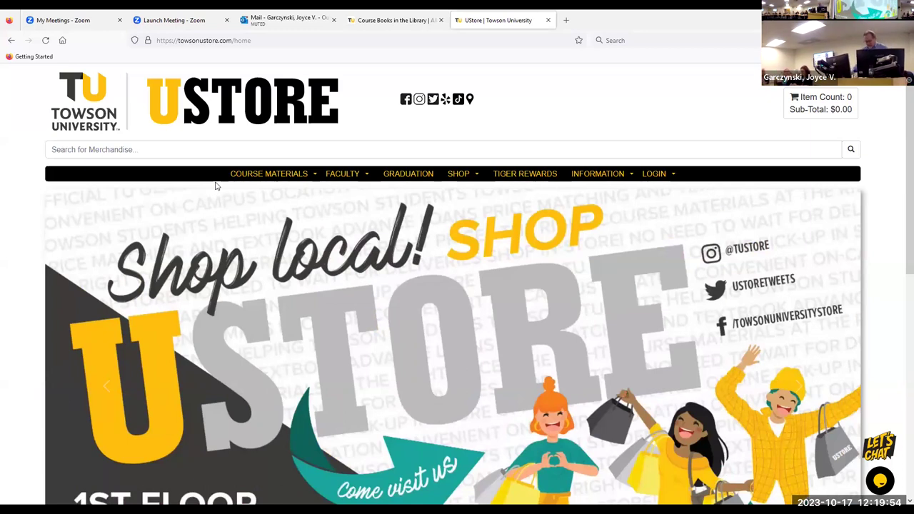
# - Open the store's Course Materials page and go to its term and department selection for viewing and ordering
pyautogui.click(269, 177)
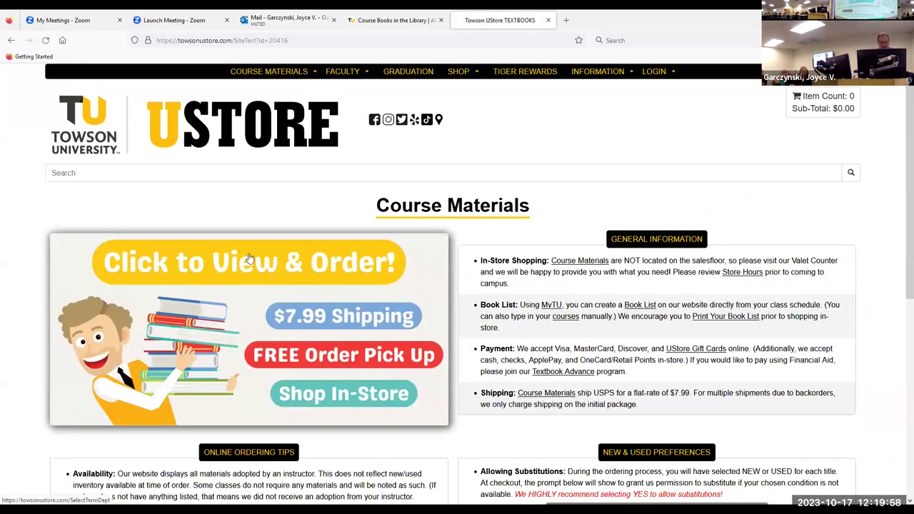
pyautogui.click(249, 258)
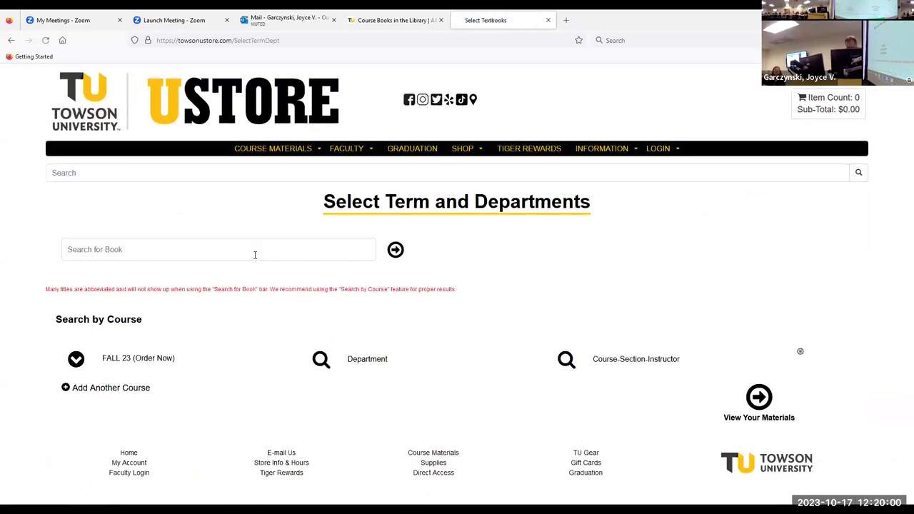
pyautogui.moveTo(293, 173)
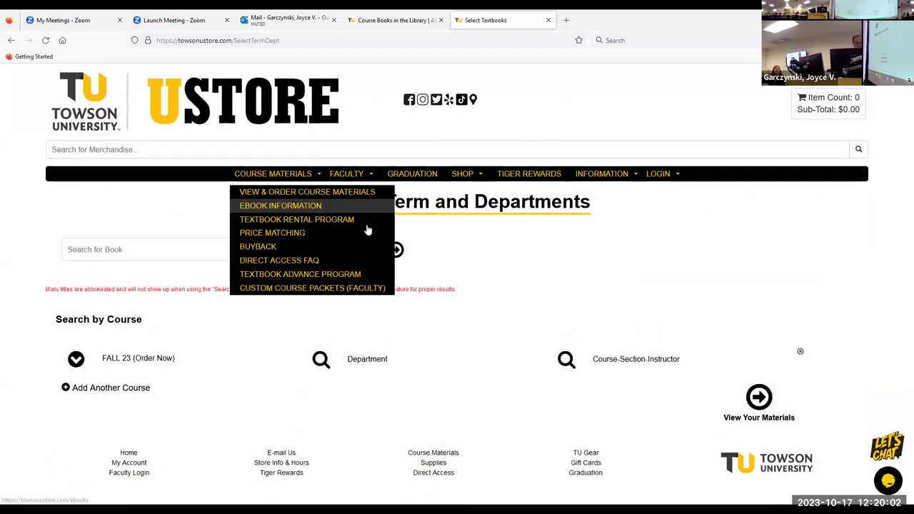
# - Choose the ACSD department and course 655, section 101 for the FALL 23 term
pyautogui.click(397, 360)
pyautogui.write('ac')
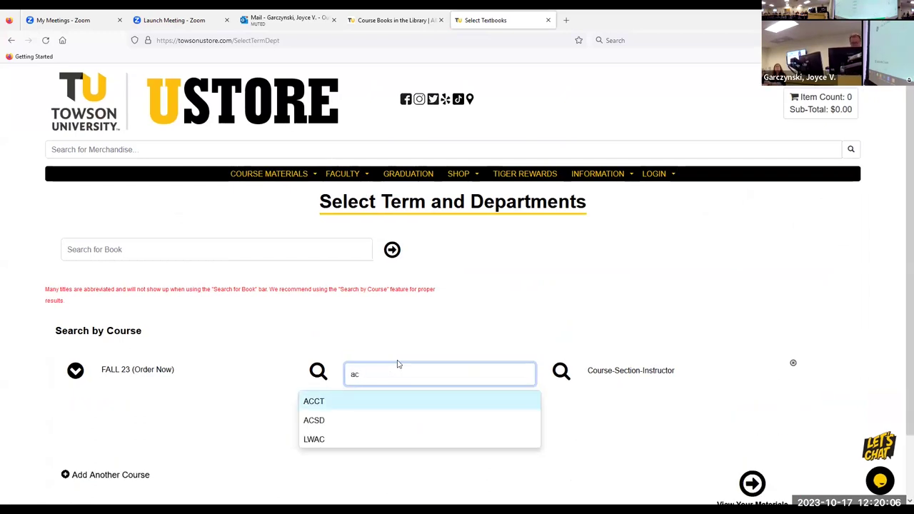
pyautogui.click(414, 415)
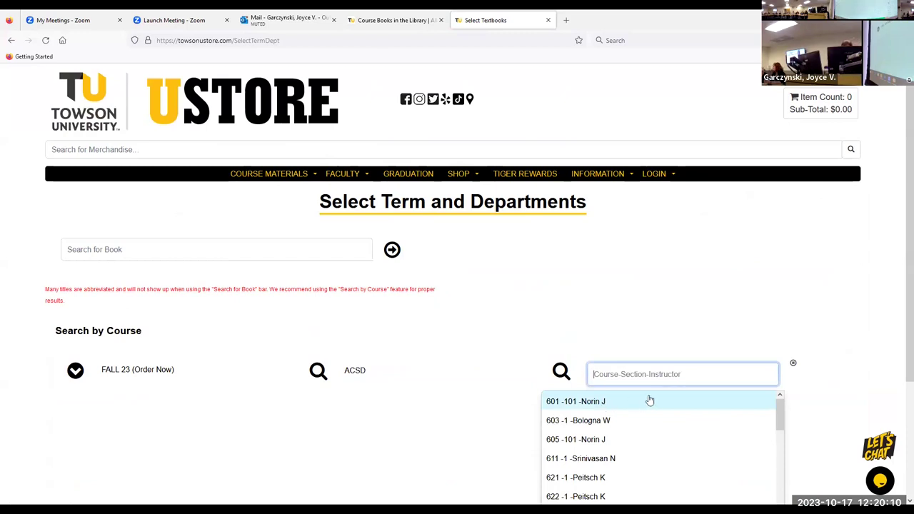
pyautogui.scroll(-3, 710, 423)
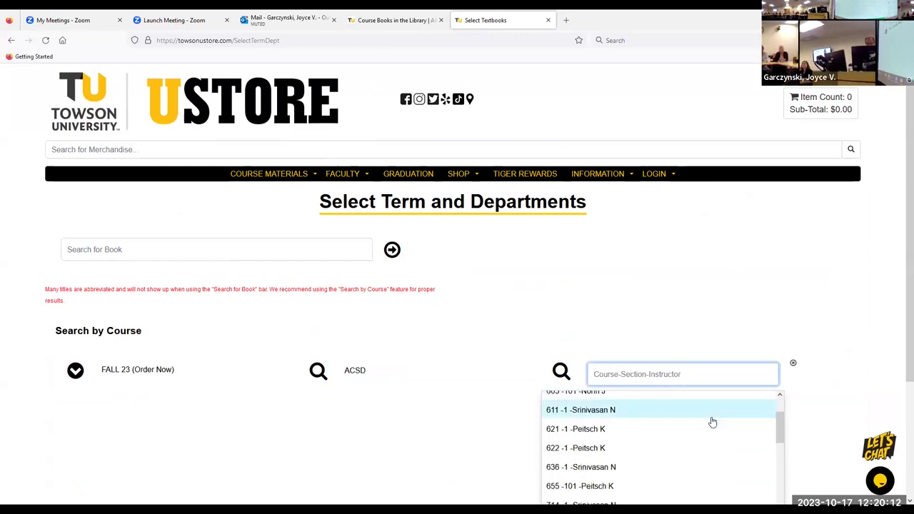
pyautogui.click(632, 437)
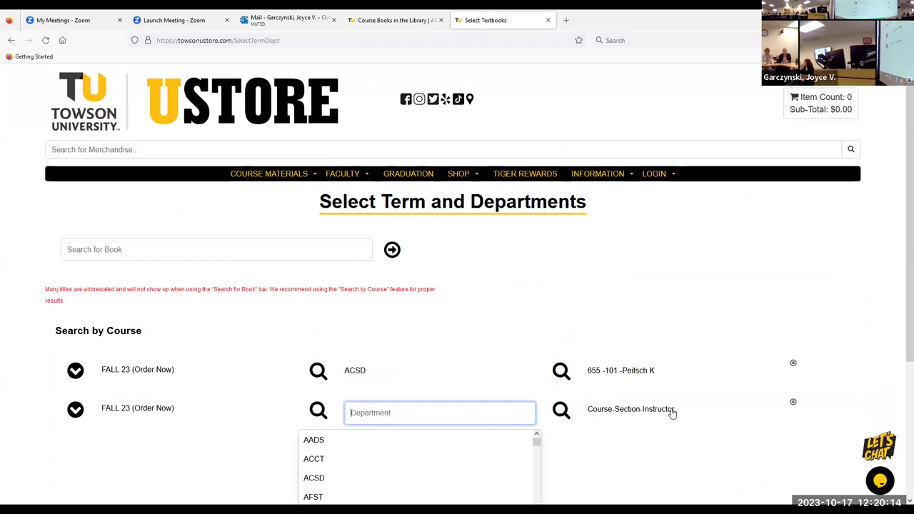
# - Display the course materials for the selected ACSD 655 section
pyautogui.scroll(-3, 636, 430)
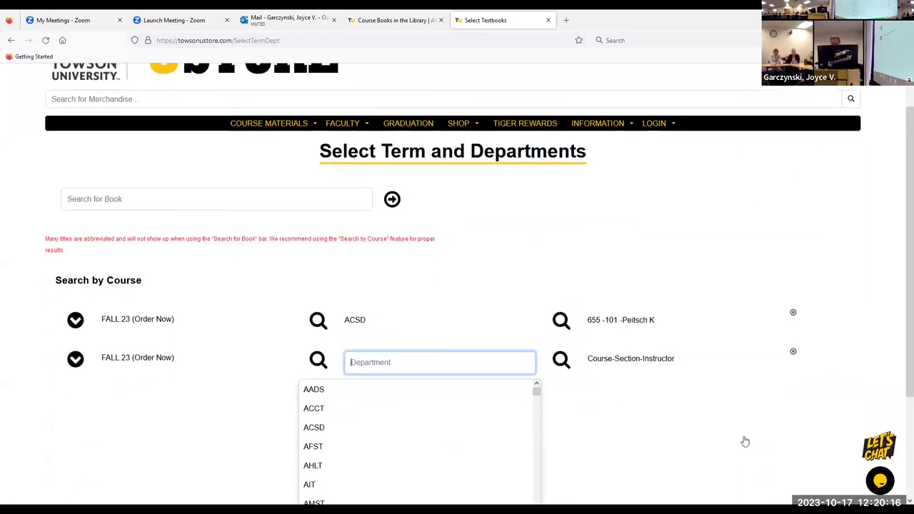
pyautogui.click(750, 420)
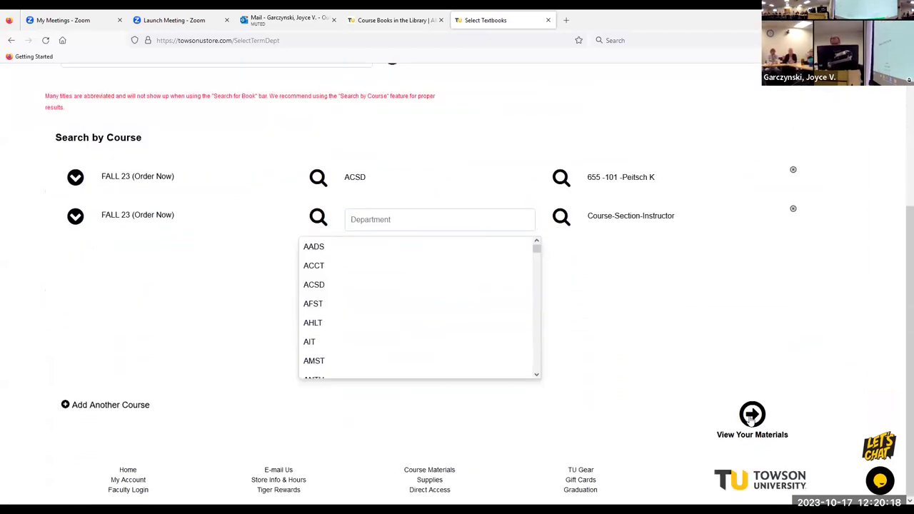
pyautogui.scroll(-2, 546, 384)
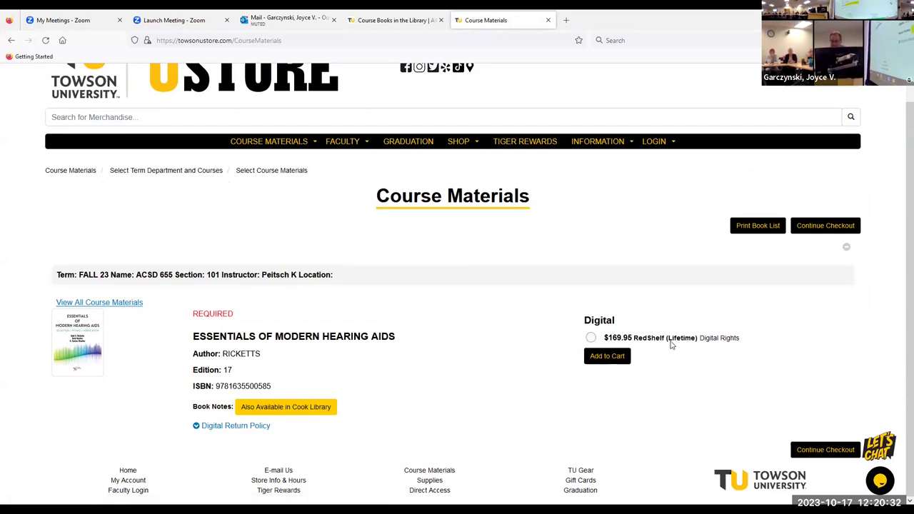
# - Open the Cook Library record for Essentials of Modern Hearing Aids from its book notes and review the online access and holdings
pyautogui.click(334, 405)
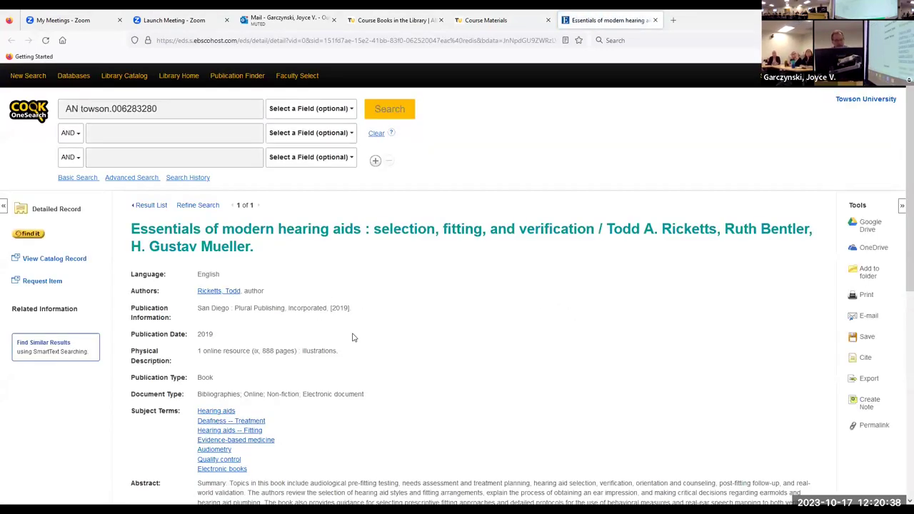
pyautogui.scroll(-5, 353, 349)
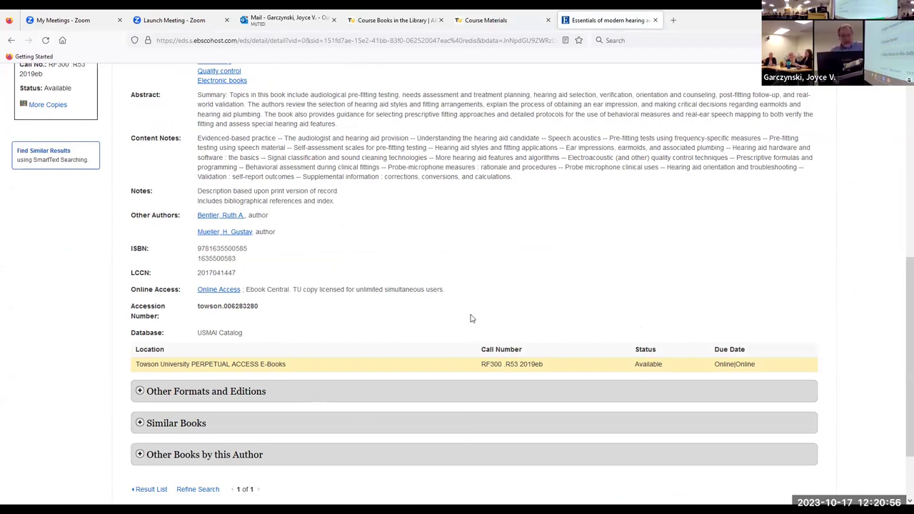
pyautogui.scroll(3, 471, 319)
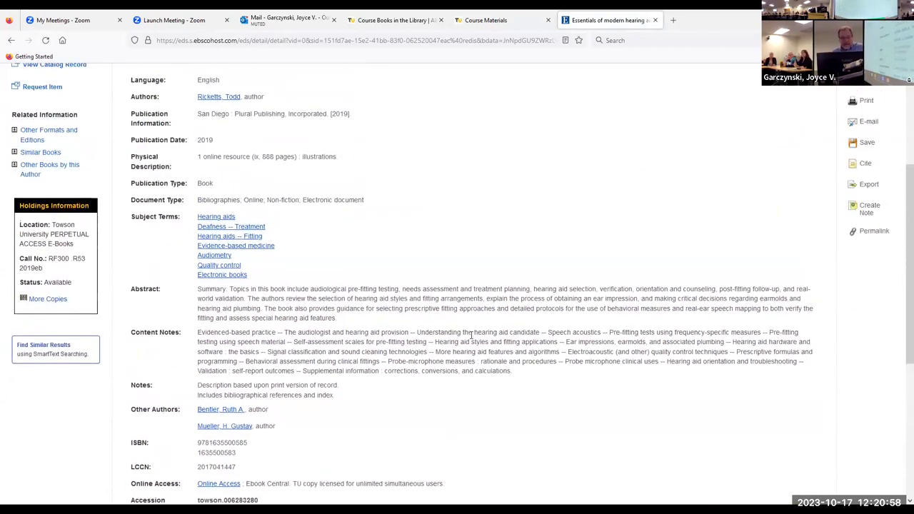
pyautogui.scroll(2, 471, 334)
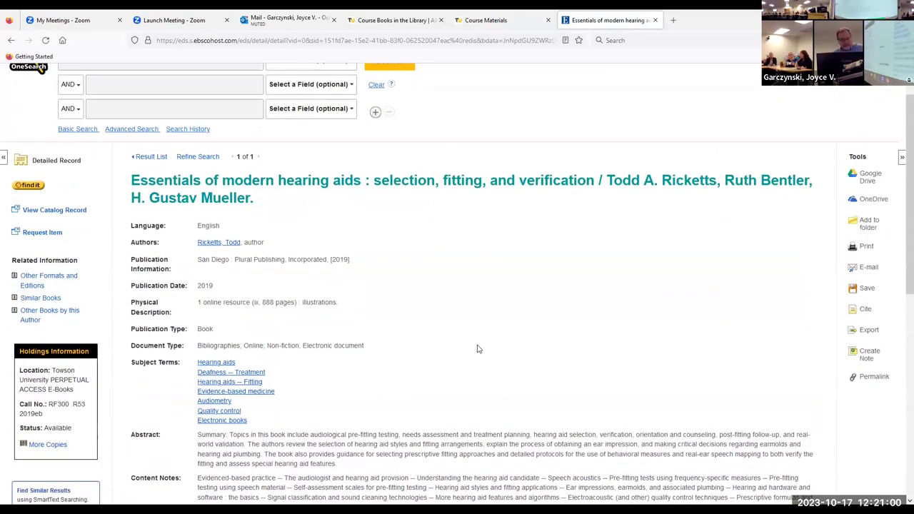
pyautogui.scroll(1, 478, 349)
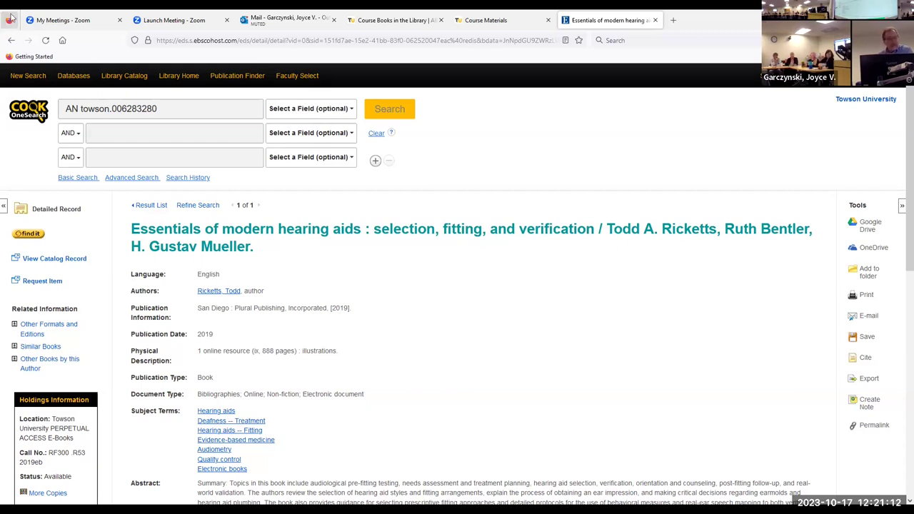
# - Close the store's Course Materials tab and load libraries.towson.edu in a new tab
pyautogui.click(392, 25)
pyautogui.click(547, 20)
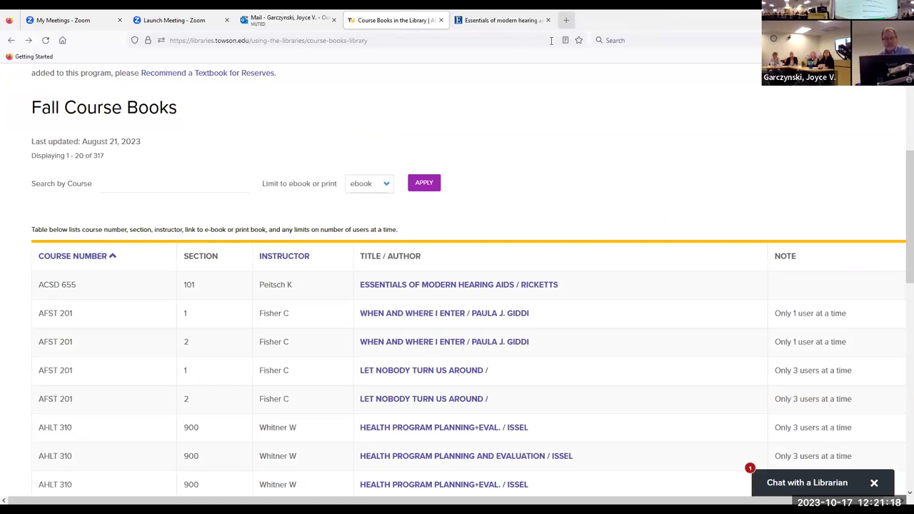
pyautogui.click(565, 20)
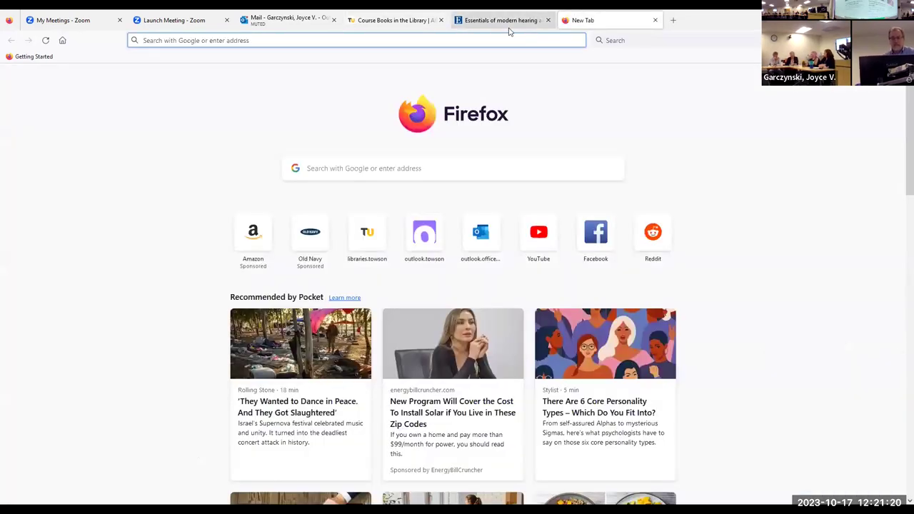
pyautogui.write('l')
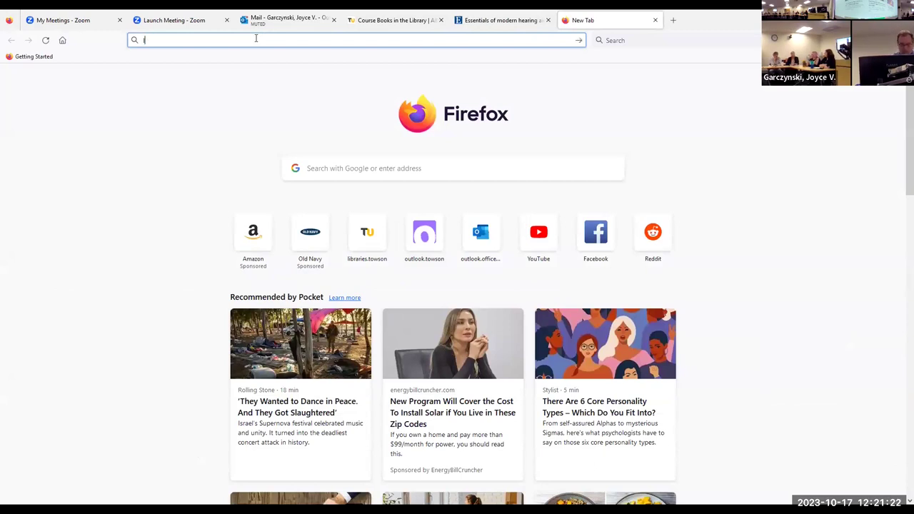
pyautogui.write('ibraries.towson.edu')
pyautogui.press('Return')
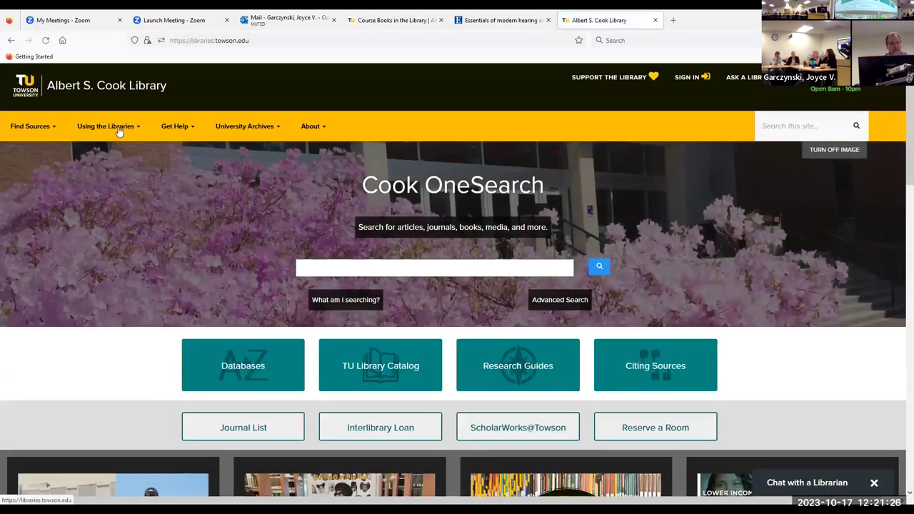
# - Open the library's Course Books page, go to the Recommend a Textbook for Reserves form and review its fields
pyautogui.moveTo(115, 132)
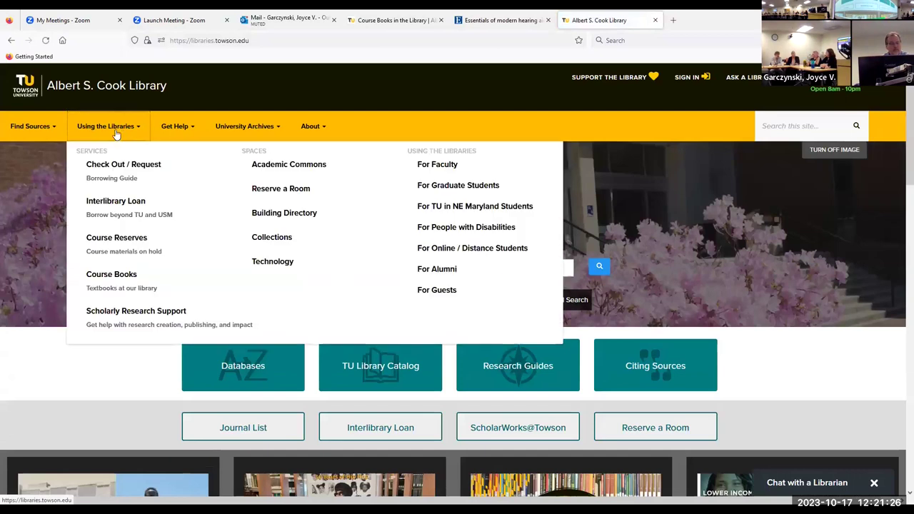
pyautogui.click(118, 283)
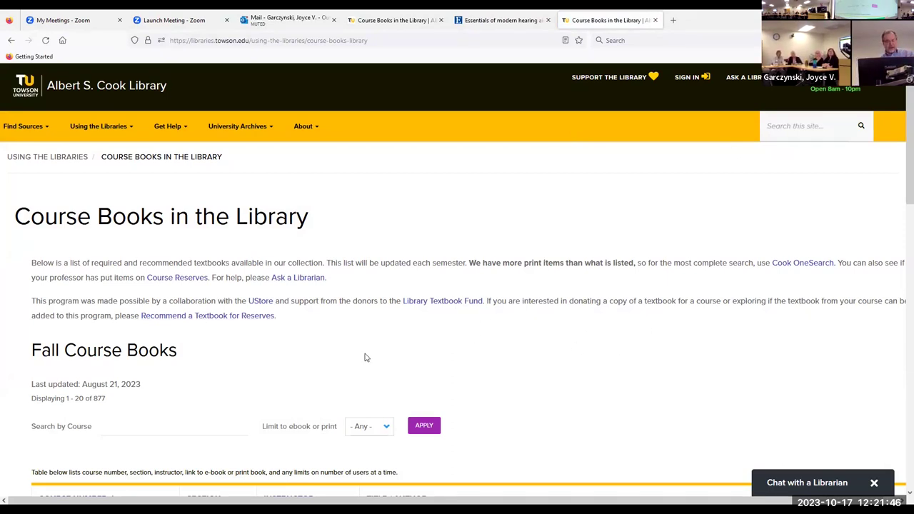
pyautogui.click(221, 316)
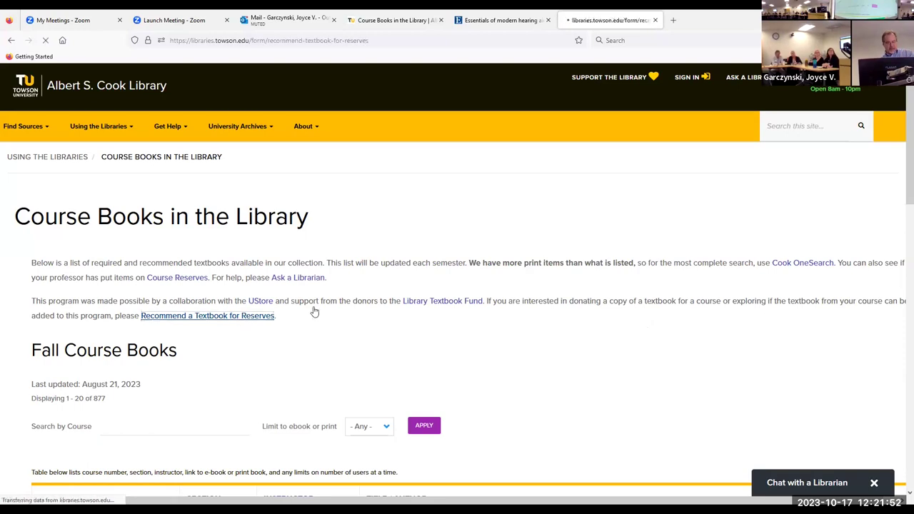
pyautogui.scroll(-3, 380, 324)
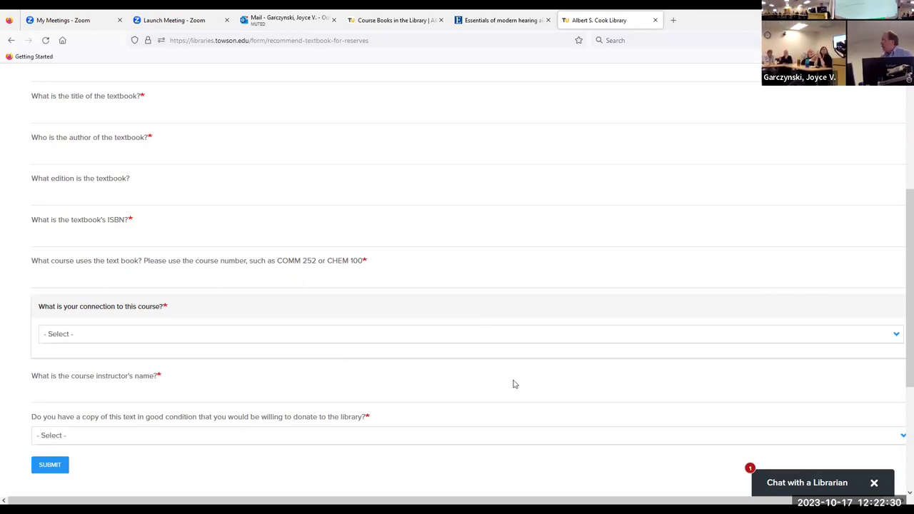
# - Close the textbook recommendation form and open the Faculty Select portal from the Cook OneSearch record, continuing past the bookmark notice
pyautogui.click(503, 20)
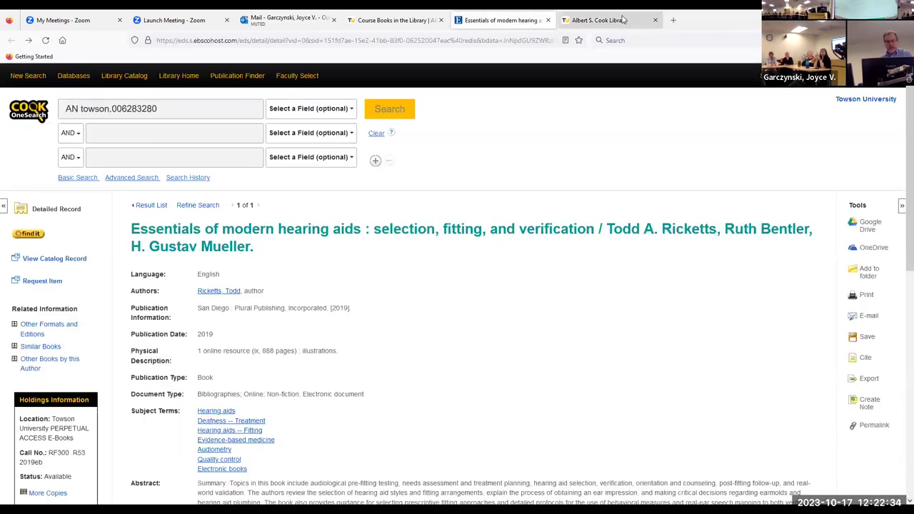
pyautogui.click(654, 20)
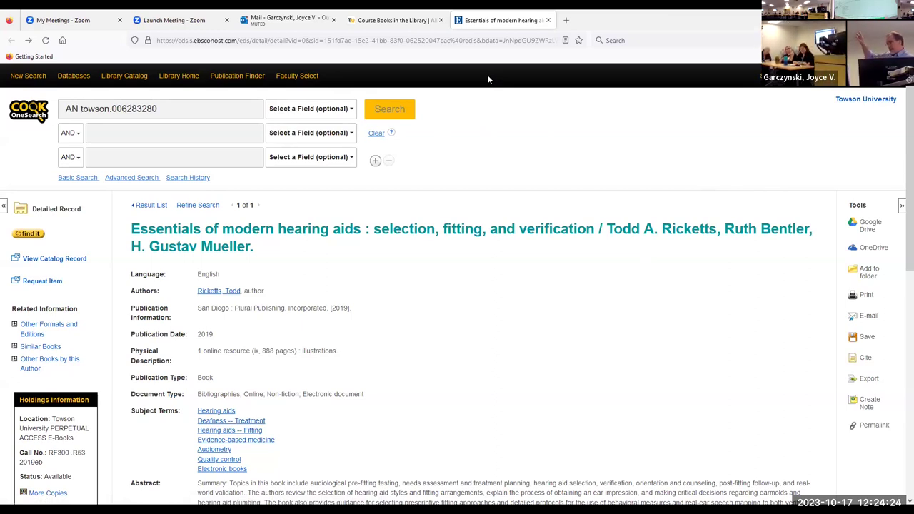
pyautogui.click(300, 77)
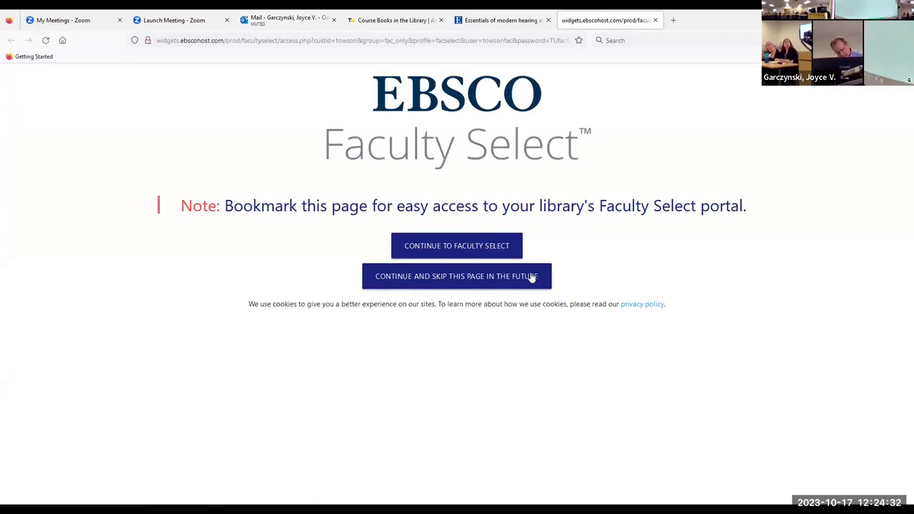
pyautogui.click(500, 245)
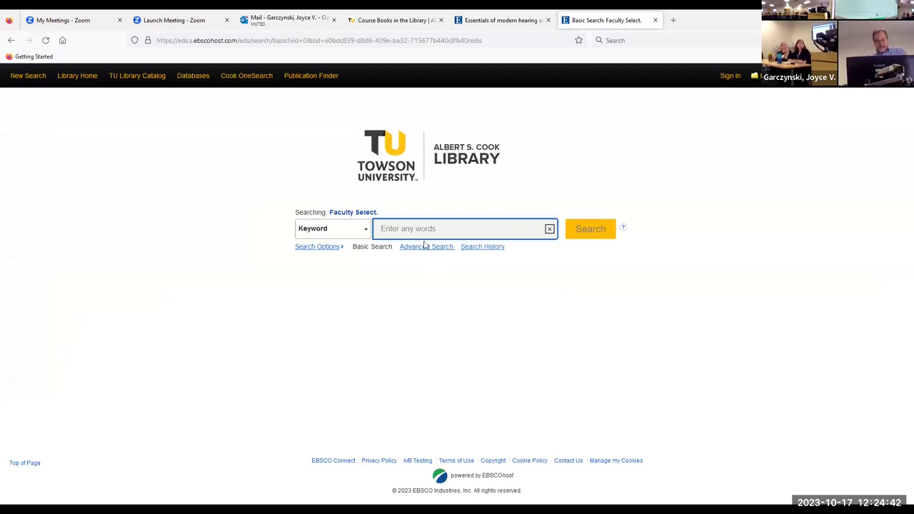
# - Run an advanced search in Faculty Select for "climate change"
pyautogui.click(423, 247)
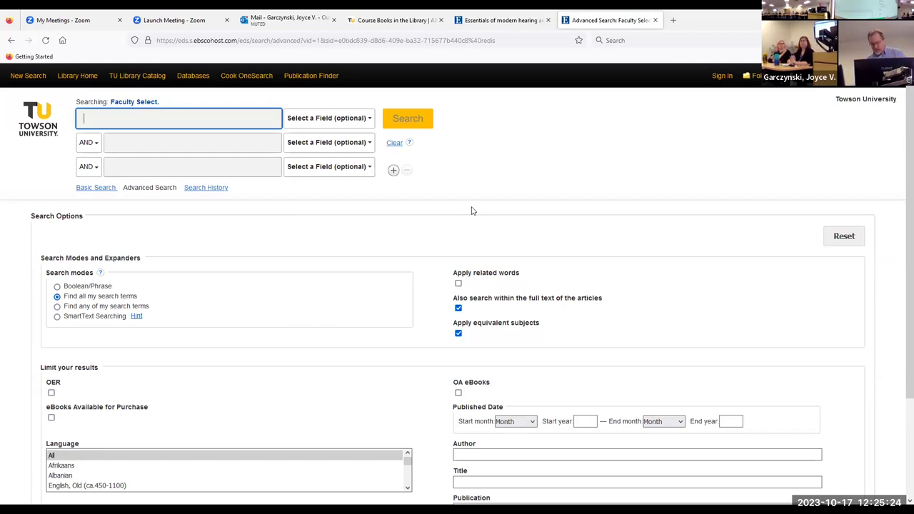
pyautogui.write('climate')
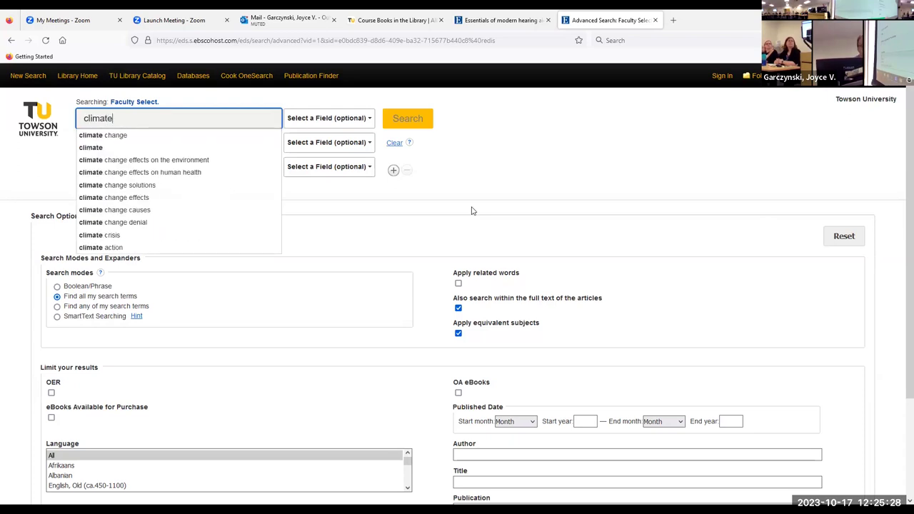
pyautogui.click(120, 141)
pyautogui.click(407, 123)
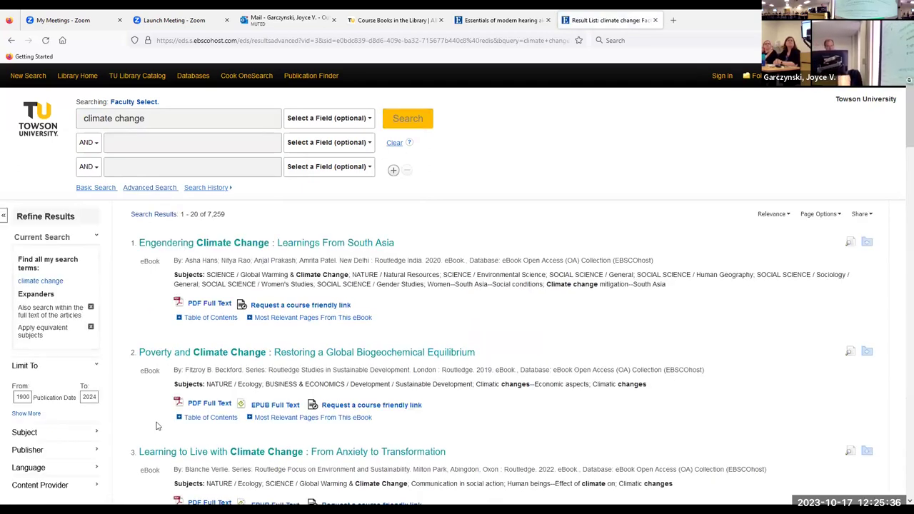
# - Limit the climate change results to OER and review the open books listed
pyautogui.scroll(-1, 126, 426)
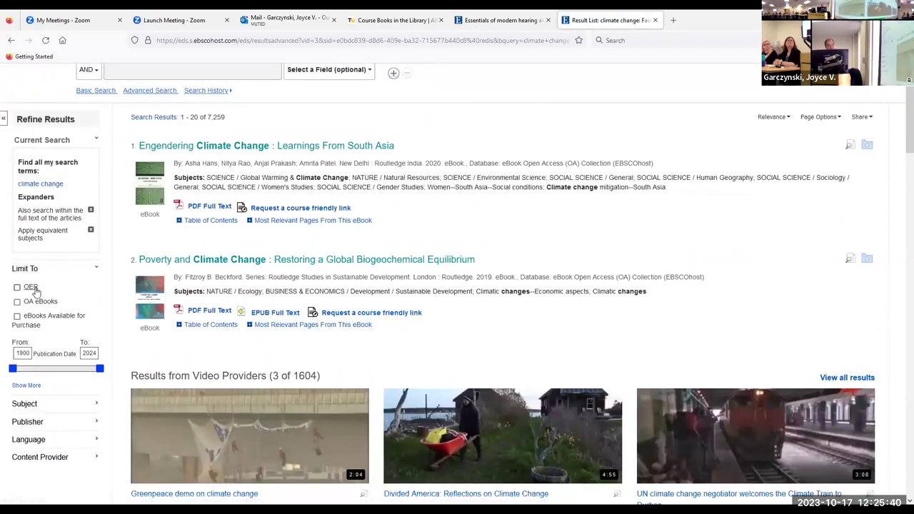
pyautogui.scroll(1, 261, 193)
pyautogui.scroll(3, 242, 207)
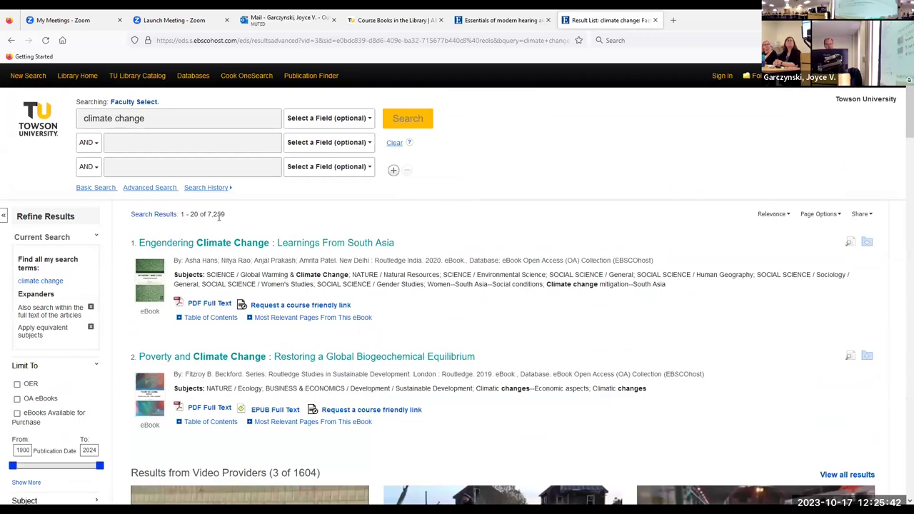
pyautogui.scroll(-2, 214, 246)
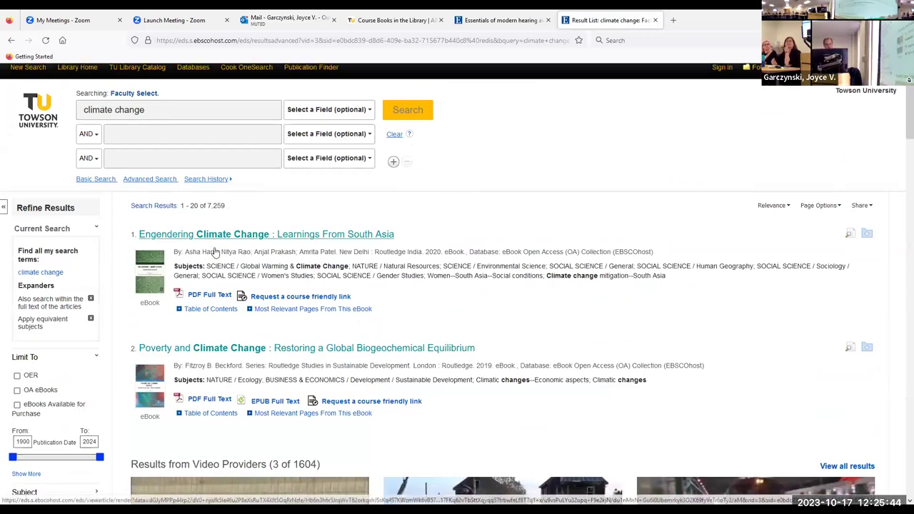
pyautogui.scroll(-2, 32, 307)
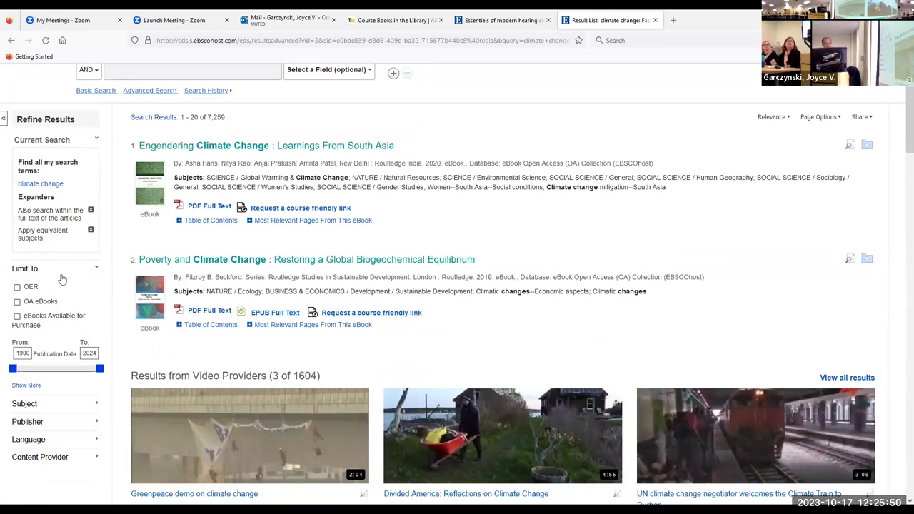
pyautogui.click(18, 287)
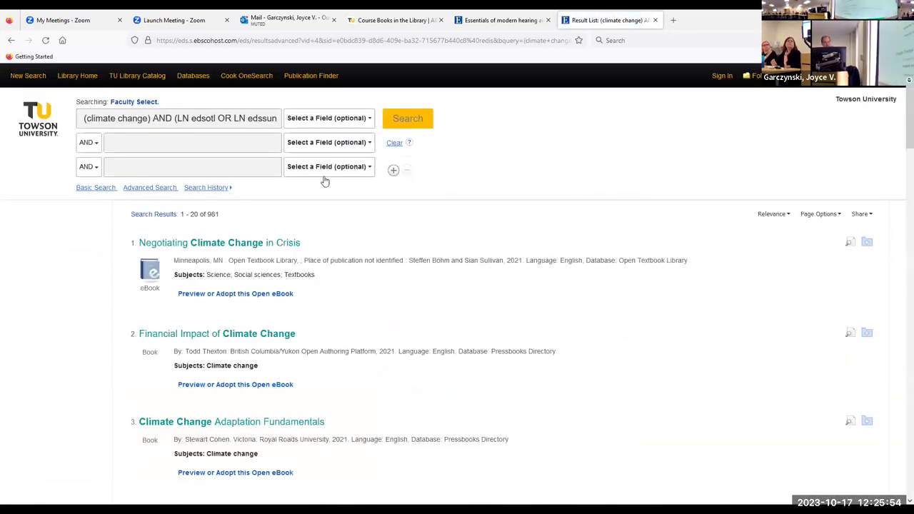
pyautogui.scroll(-1, 428, 230)
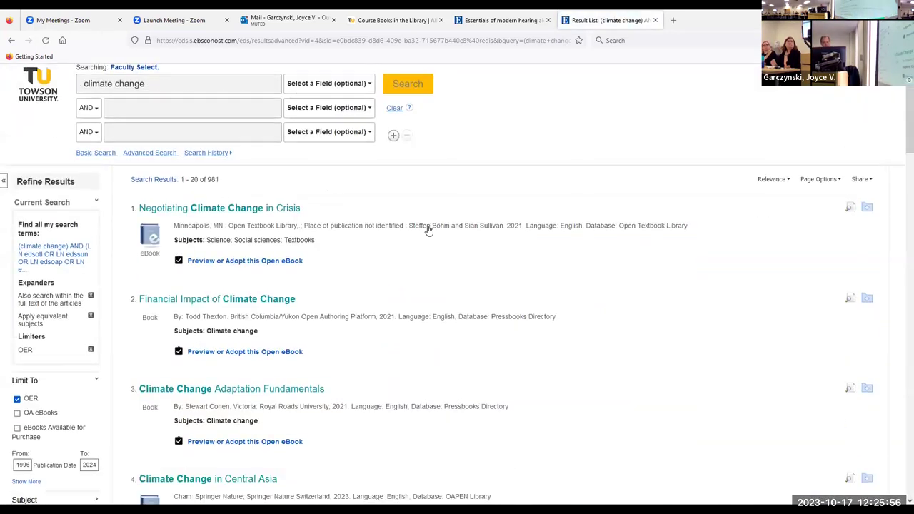
pyautogui.scroll(-1, 275, 206)
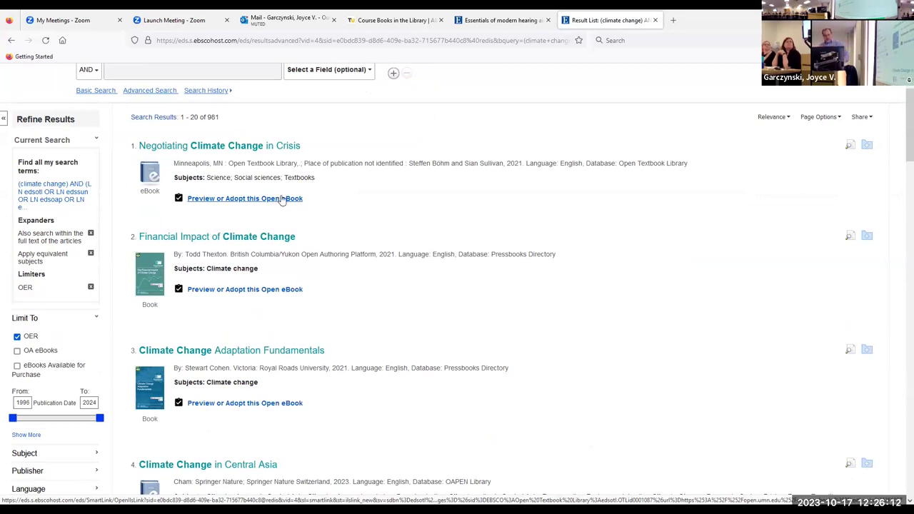
pyautogui.scroll(-2, 385, 281)
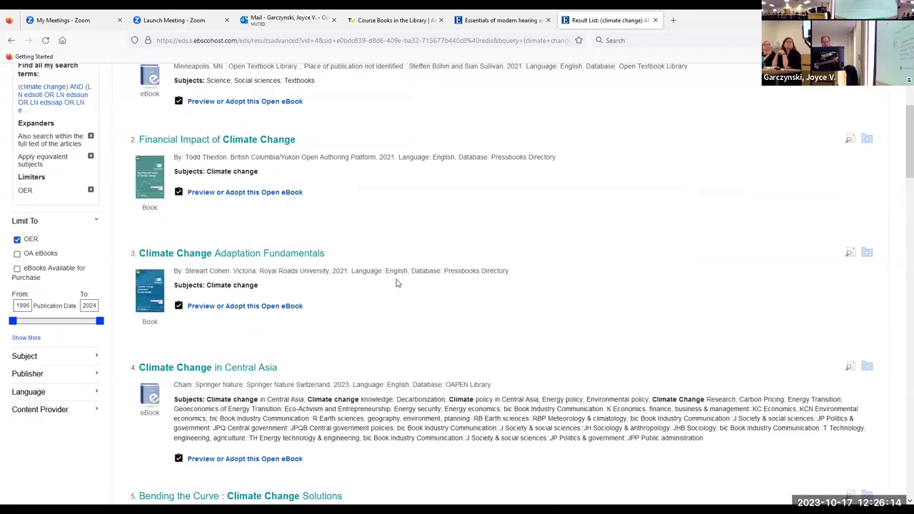
pyautogui.scroll(3, 261, 284)
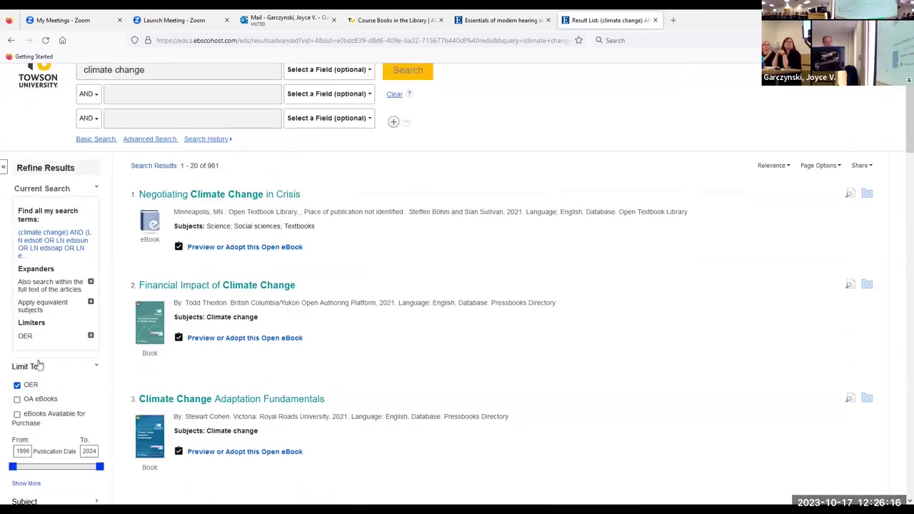
# - Remove the OER limiter from the climate change results and apply it again
pyautogui.click(18, 385)
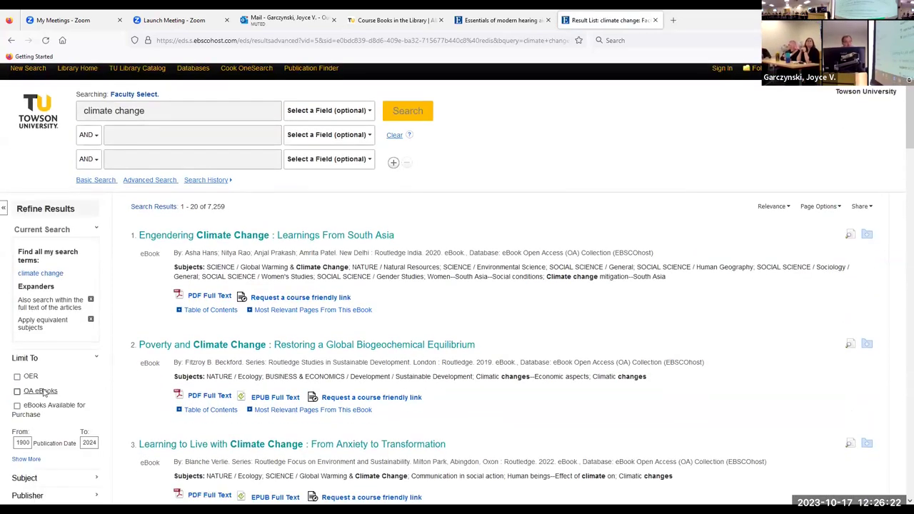
pyautogui.scroll(-2, 42, 392)
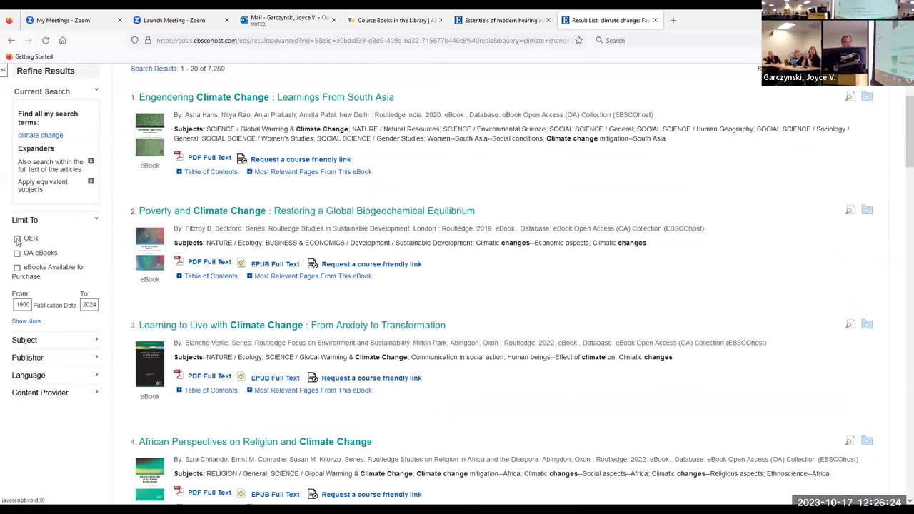
pyautogui.click(18, 240)
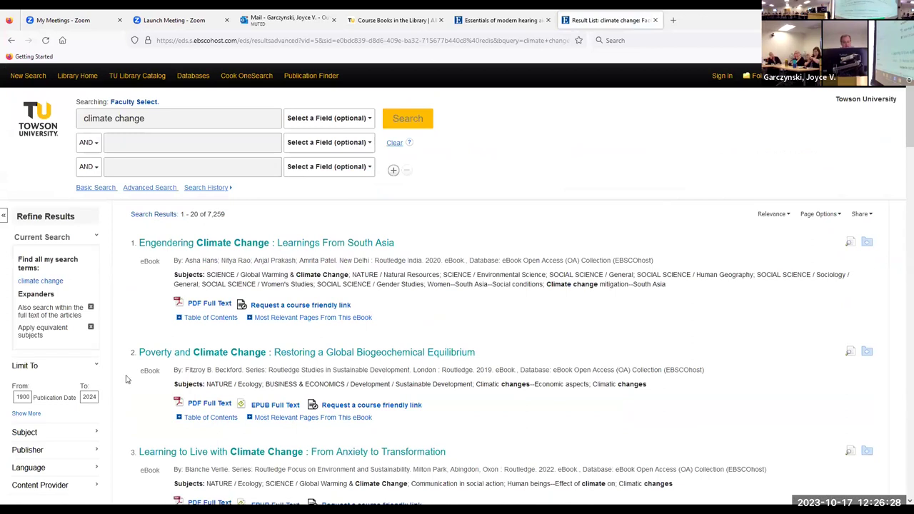
pyautogui.scroll(-2, 100, 328)
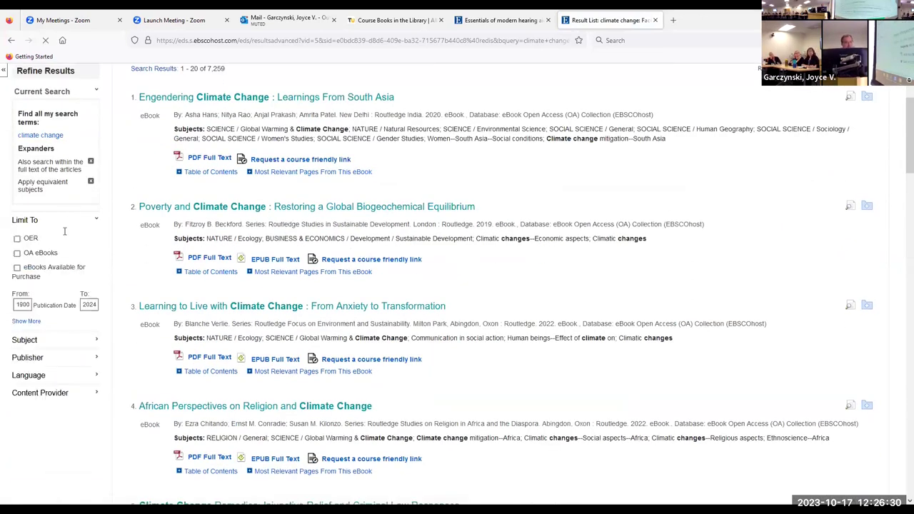
pyautogui.click(17, 288)
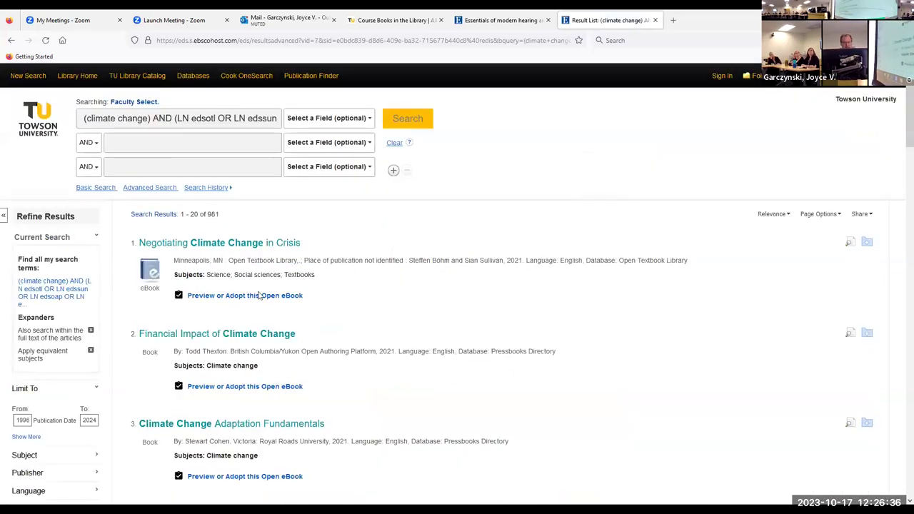
# - Open the preview and adoption page for Negotiating Climate Change in Crisis, try to preview the eBook, and close both Textbook Preview tabs
pyautogui.click(264, 295)
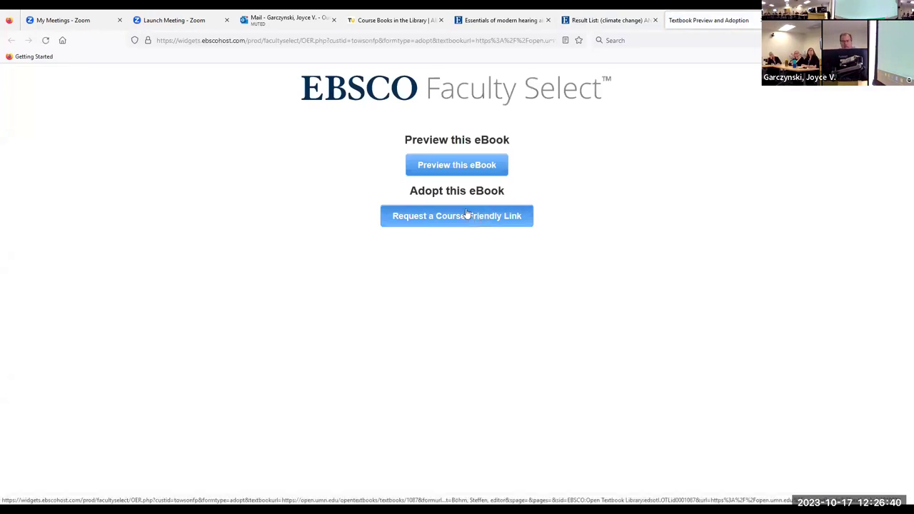
pyautogui.click(459, 167)
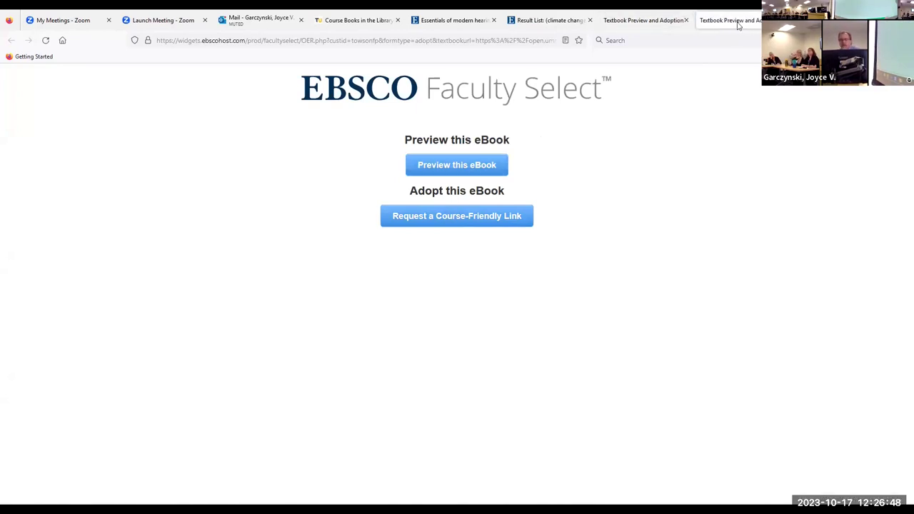
pyautogui.click(539, 21)
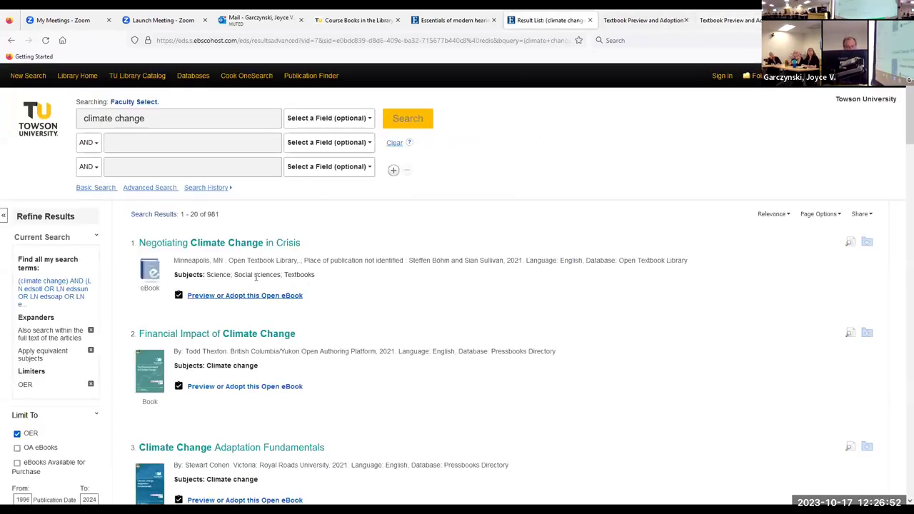
pyautogui.click(661, 24)
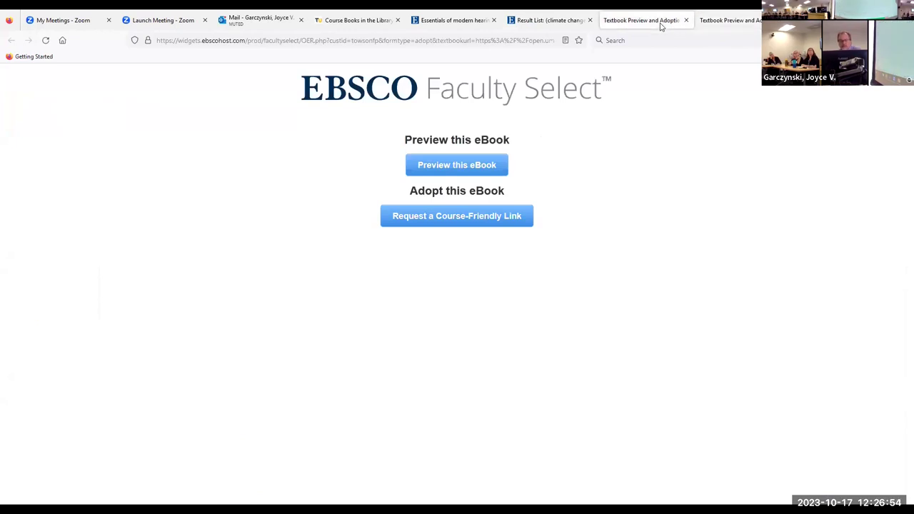
pyautogui.click(704, 22)
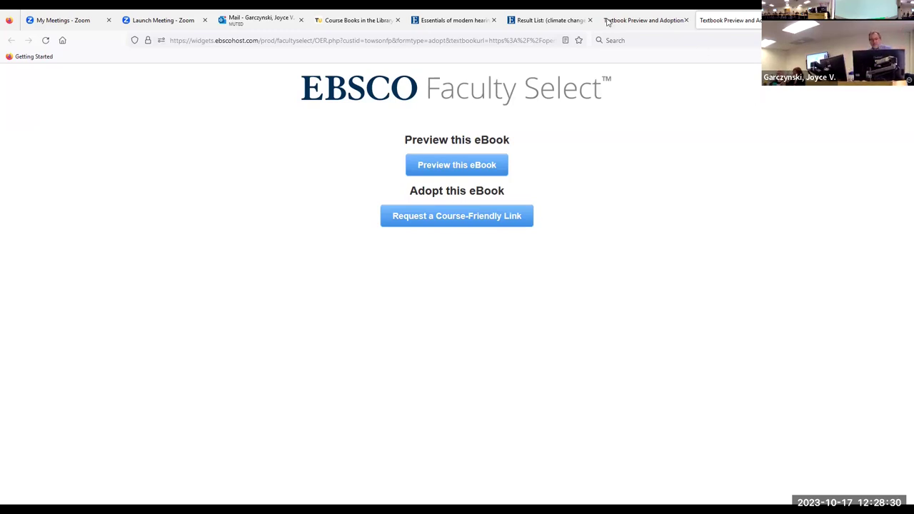
pyautogui.hotkey('ctrl', 'w')
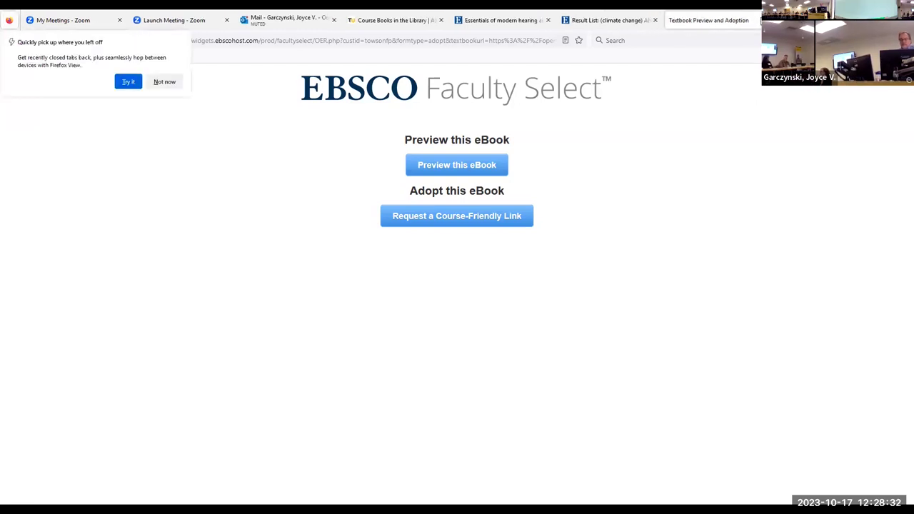
pyautogui.hotkey('ctrl', 'w')
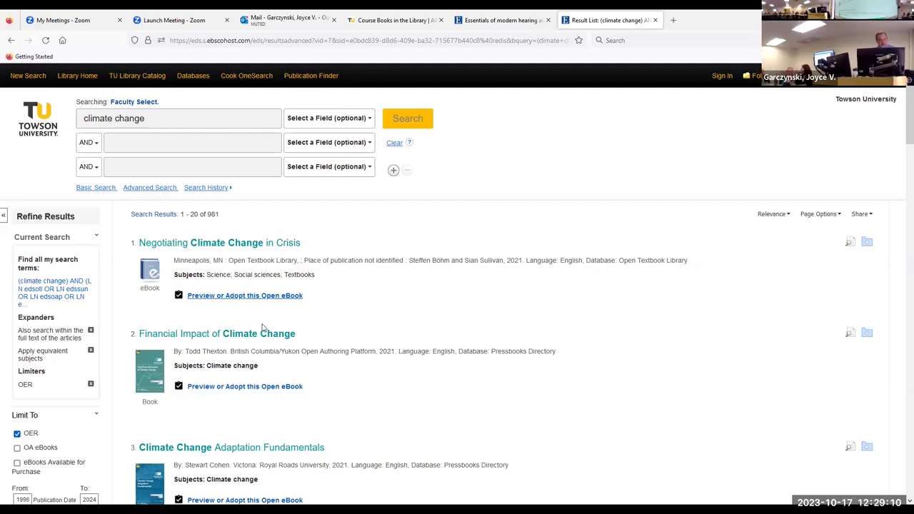
# - Replace the OER limiter on the climate change results with eBooks Available for Purchase
pyautogui.scroll(-1, 215, 372)
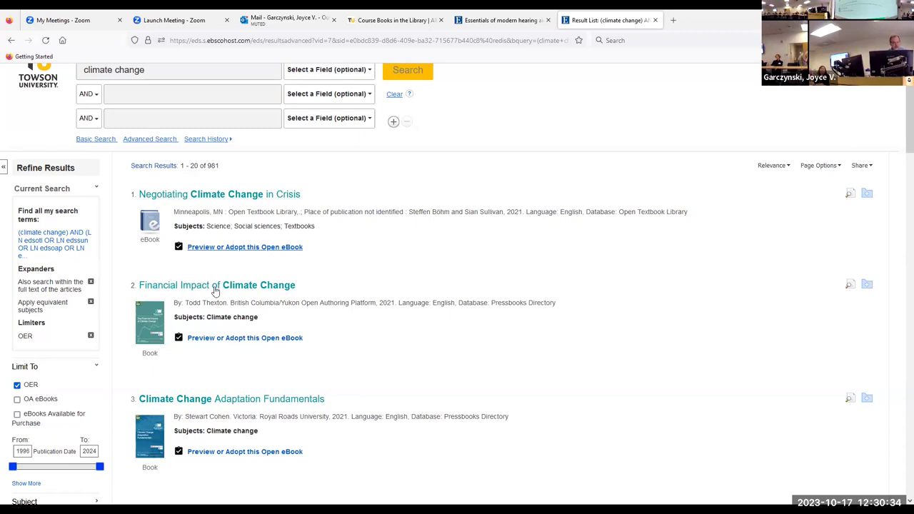
pyautogui.scroll(-2, 18, 378)
pyautogui.click(18, 289)
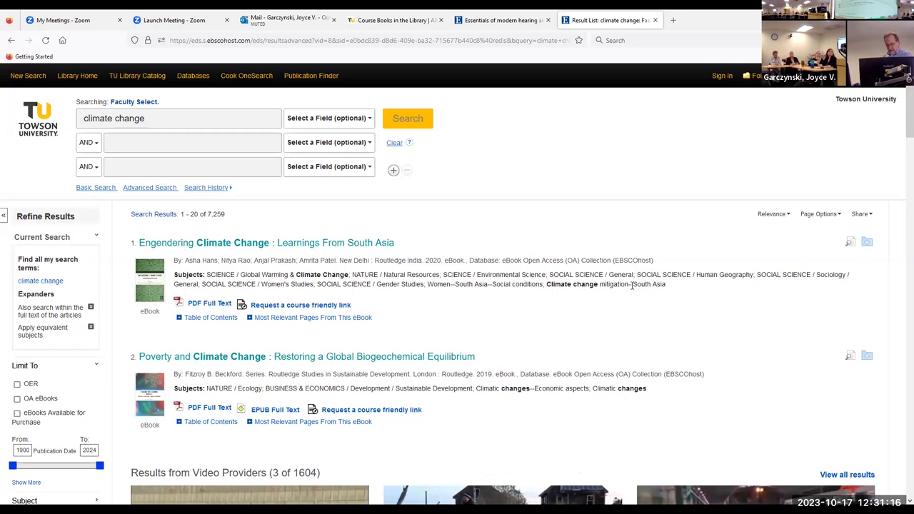
pyautogui.scroll(-1, 398, 406)
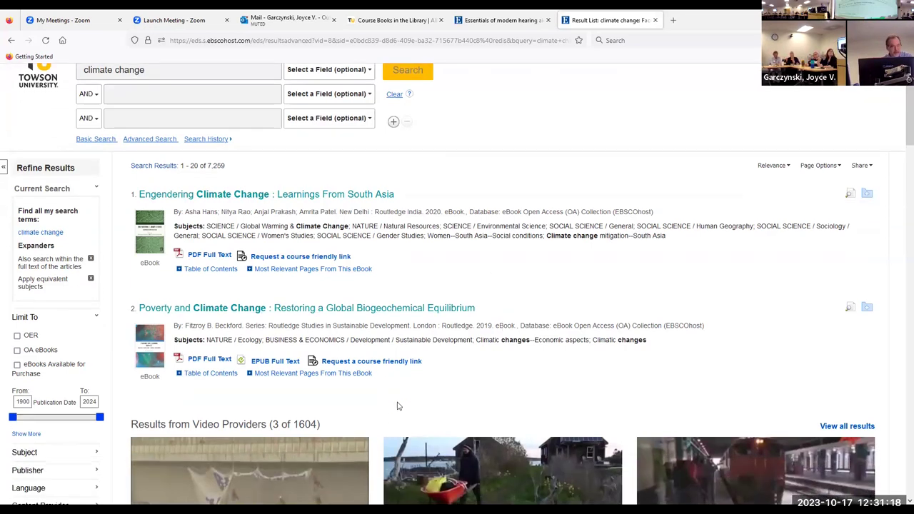
pyautogui.click(17, 366)
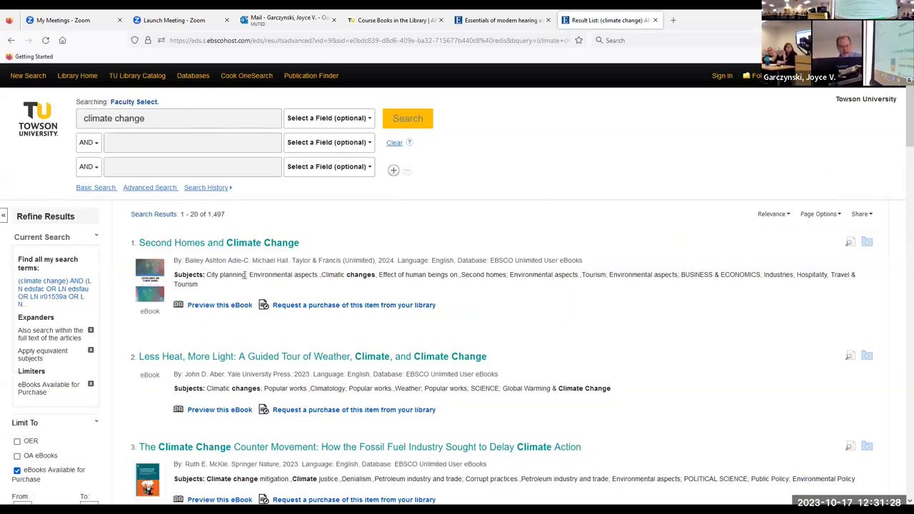
# - Preview the eBook Second Homes and Climate Change, view its library purchase request form, and return to the results
pyautogui.click(222, 306)
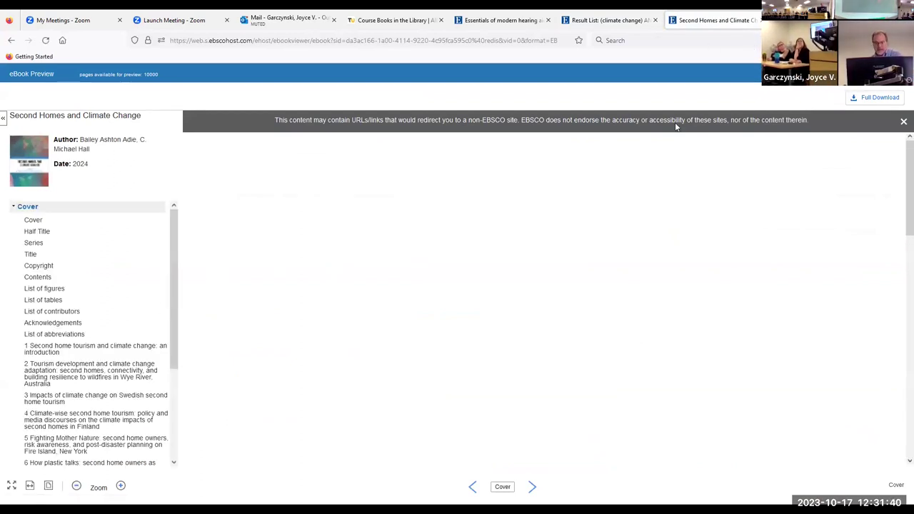
pyautogui.scroll(-6, 507, 295)
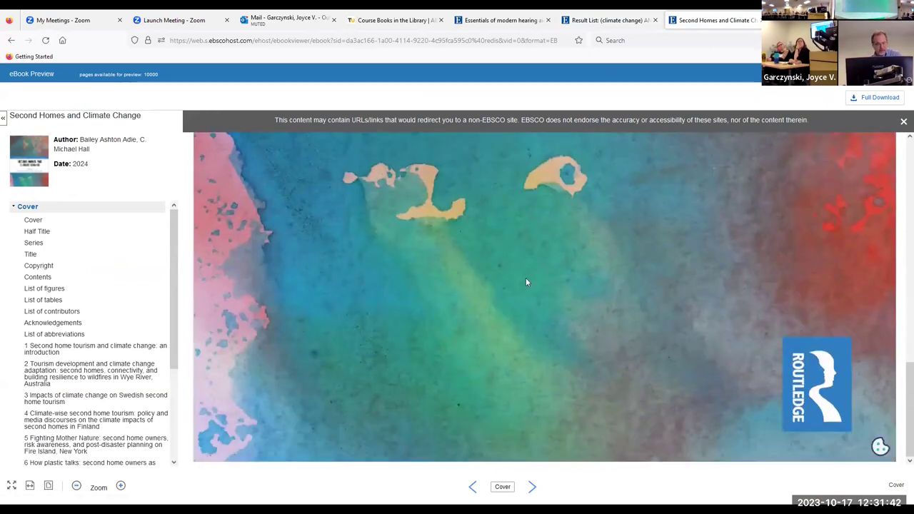
pyautogui.click(760, 20)
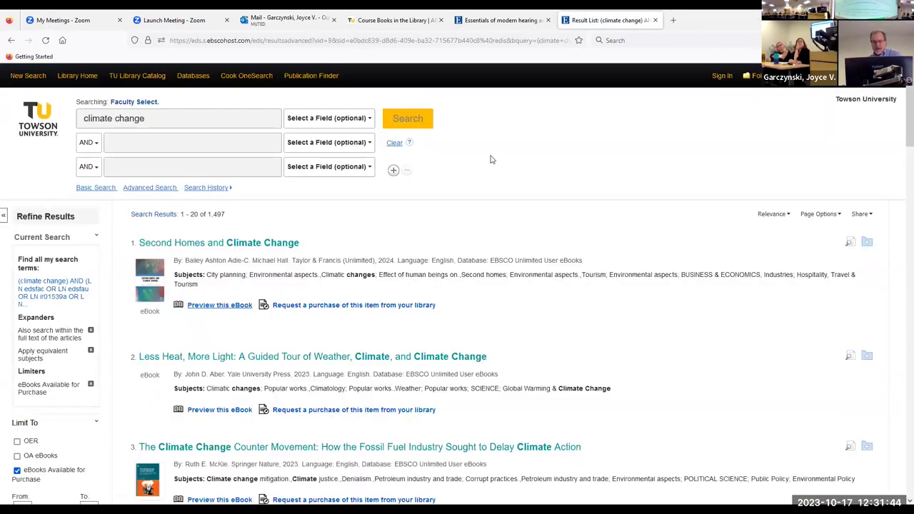
pyautogui.click(309, 307)
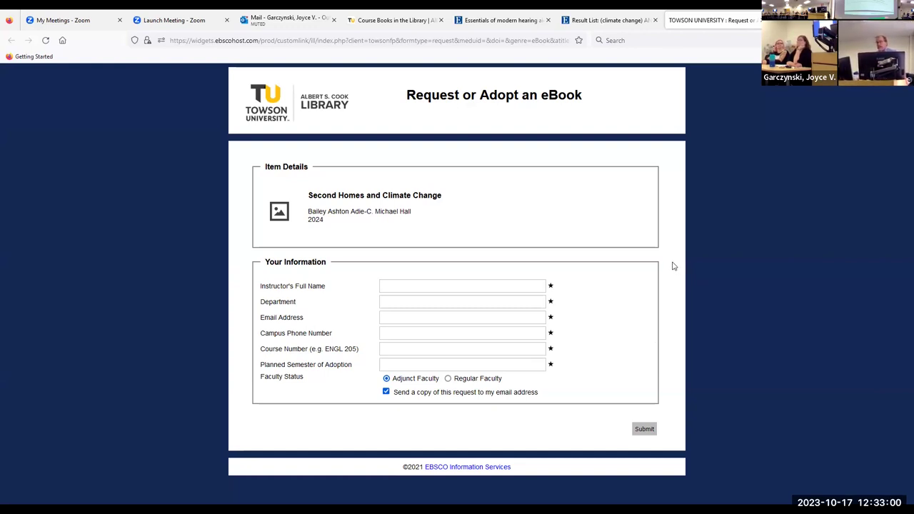
pyautogui.click(619, 19)
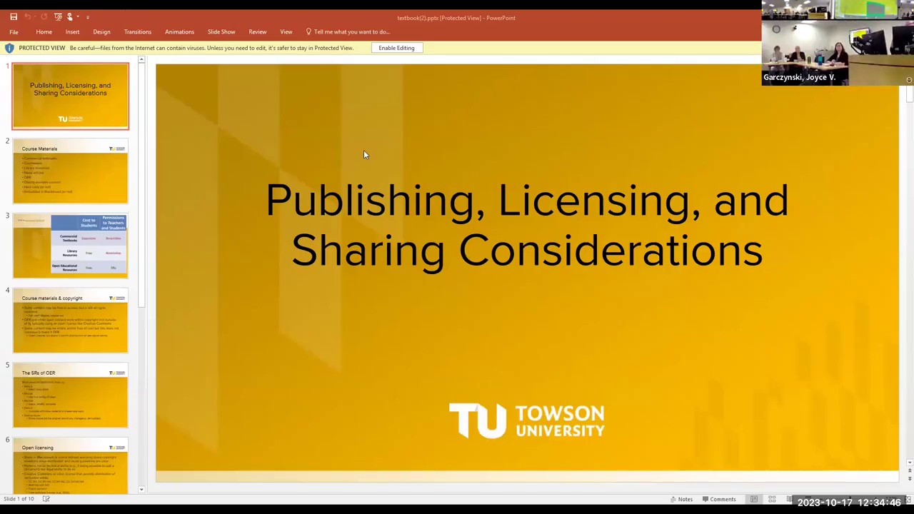
# - Start the PowerPoint slide show Publishing, Licensing, and Sharing Considerations from the first slide and open its display settings
pyautogui.click(217, 32)
pyautogui.click(45, 62)
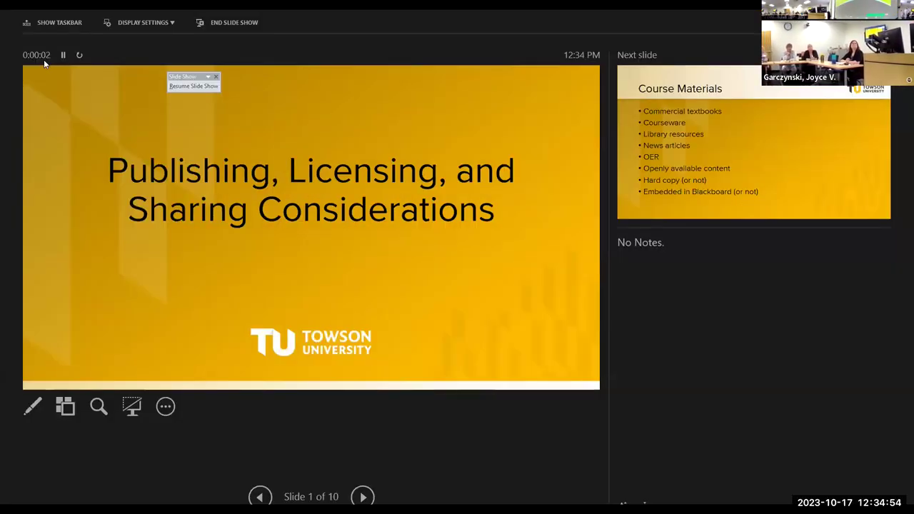
pyautogui.click(161, 411)
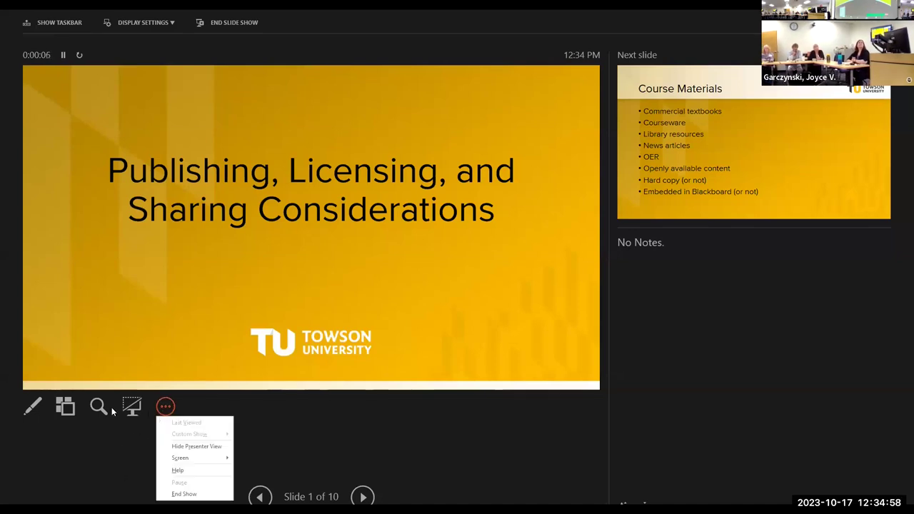
pyautogui.click(157, 32)
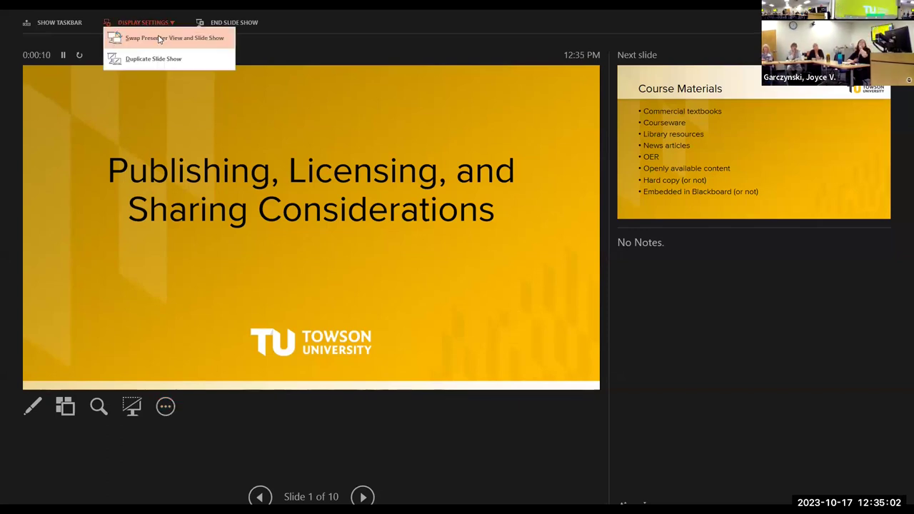